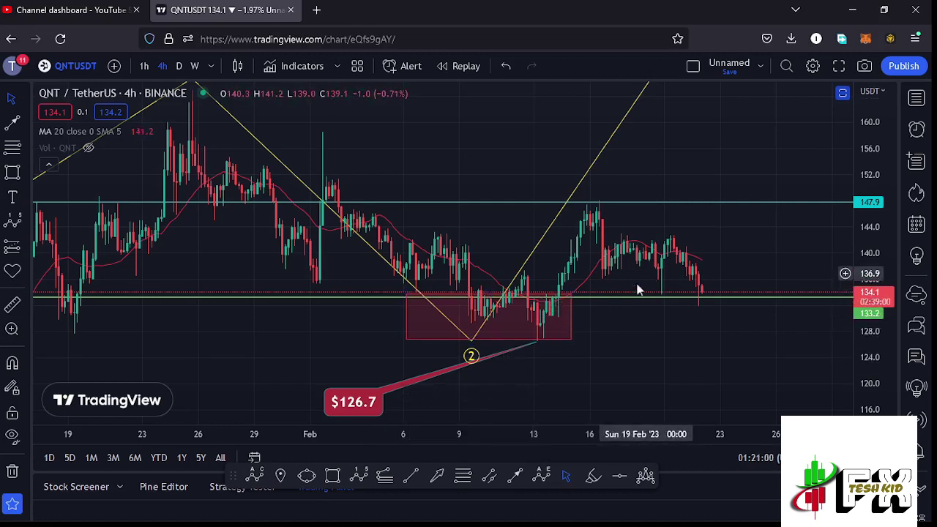
Step: Zoom out and compress the price axis until the wave count from April shows
{"action": "scroll", "coordinate": [790, 258], "scroll_direction": "down", "scroll_amount": 5}
{"action": "left_click_drag", "start_coordinate": [861, 143], "coordinate": [876, 212]}
{"action": "scroll", "coordinate": [816, 210], "scroll_direction": "down", "scroll_amount": 5}
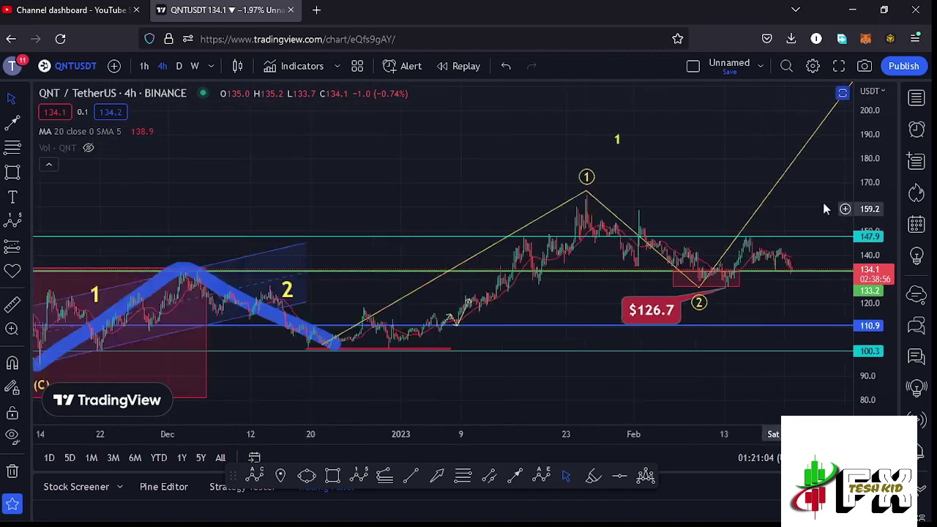
{"action": "left_click_drag", "start_coordinate": [816, 210], "coordinate": [557, 319]}
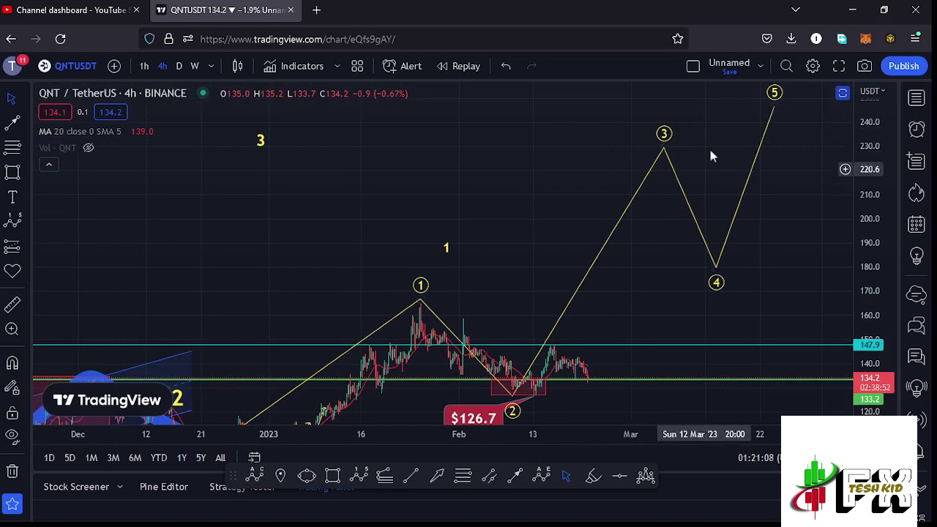
{"action": "mouse_move", "coordinate": [864, 202]}
{"action": "left_mouse_down"}
{"action": "mouse_move", "coordinate": [865, 216]}
{"action": "mouse_move", "coordinate": [870, 194]}
{"action": "mouse_move", "coordinate": [872, 212]}
{"action": "left_mouse_up"}
{"action": "scroll", "coordinate": [671, 259], "scroll_direction": "down", "scroll_amount": 6}
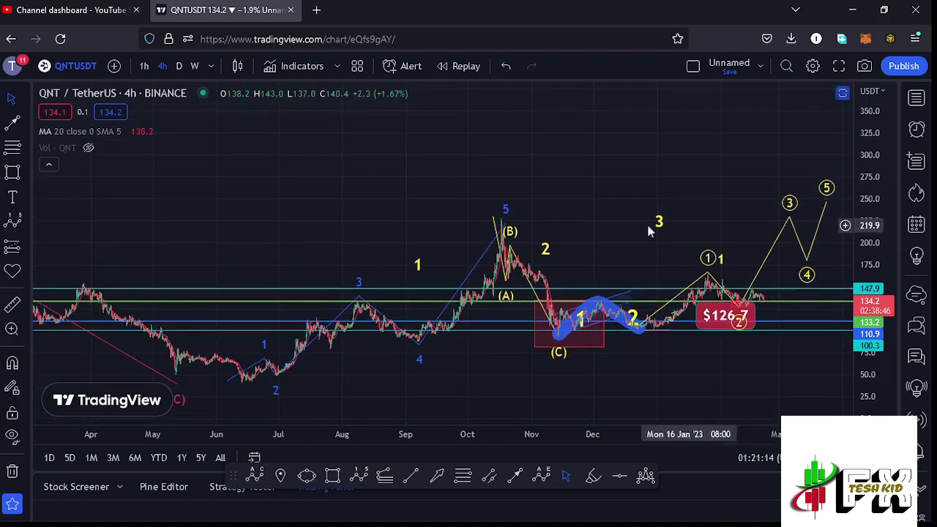
{"action": "left_click_drag", "start_coordinate": [215, 211], "coordinate": [669, 274]}
{"action": "left_click_drag", "start_coordinate": [885, 180], "coordinate": [872, 194]}
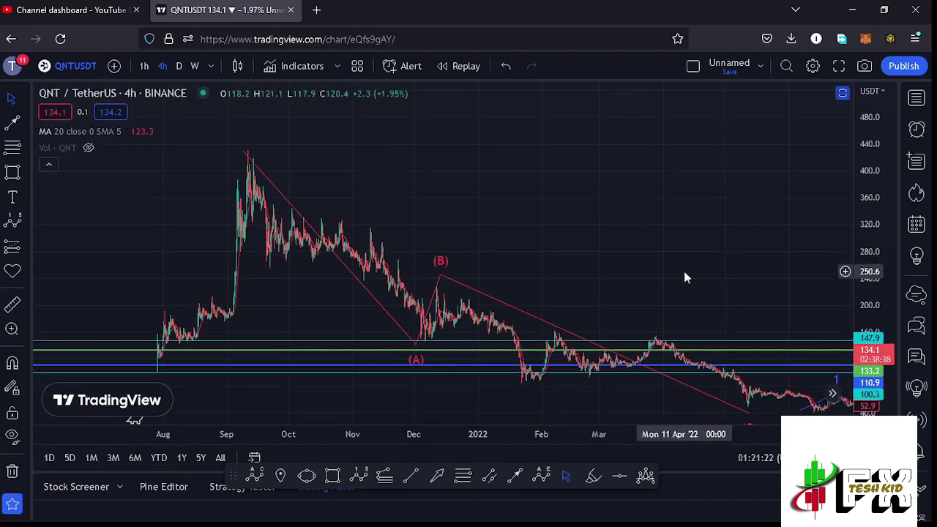
{"action": "left_click_drag", "start_coordinate": [720, 292], "coordinate": [701, 292]}
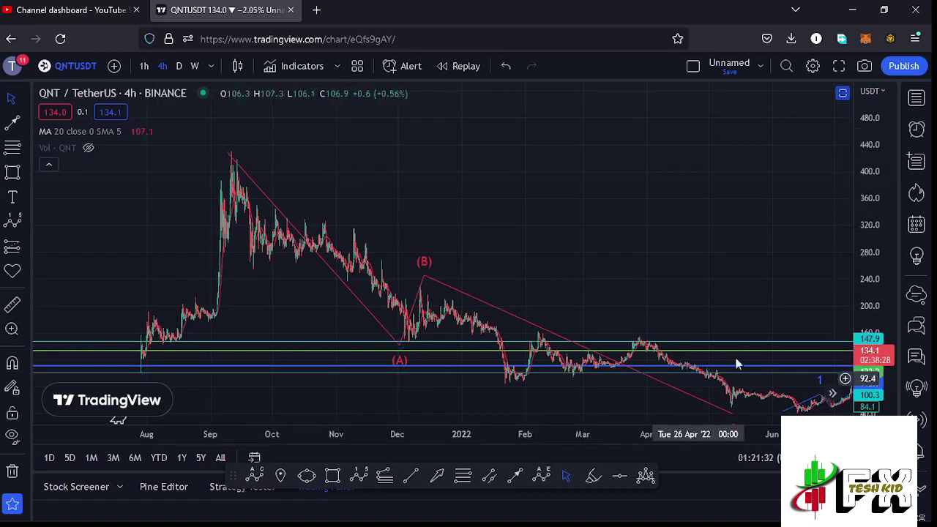
{"action": "left_click_drag", "start_coordinate": [780, 298], "coordinate": [588, 279]}
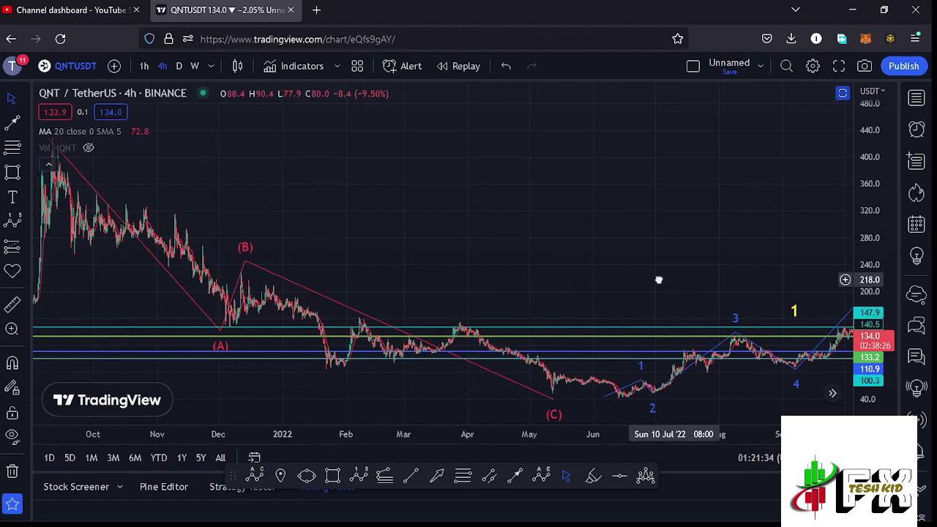
{"action": "left_click_drag", "start_coordinate": [671, 284], "coordinate": [516, 284]}
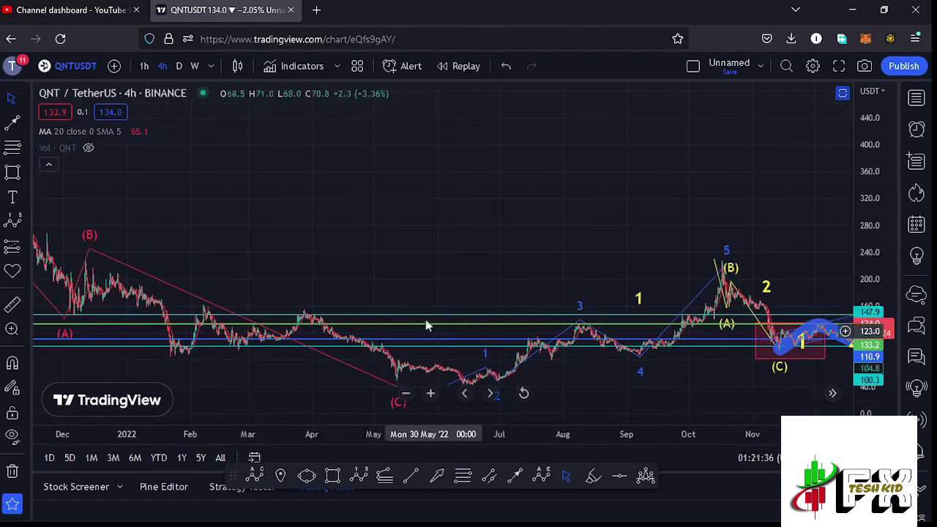
{"action": "left_click_drag", "start_coordinate": [610, 272], "coordinate": [445, 217]}
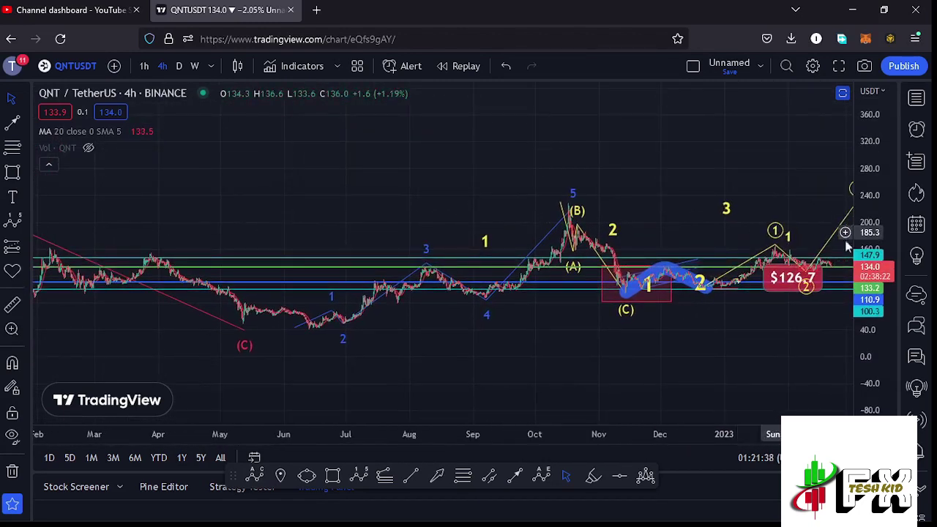
{"action": "left_click_drag", "start_coordinate": [870, 300], "coordinate": [710, 341]}
{"action": "scroll", "coordinate": [510, 354], "scroll_direction": "up", "scroll_amount": 3}
{"action": "left_click_drag", "start_coordinate": [461, 367], "coordinate": [542, 358]}
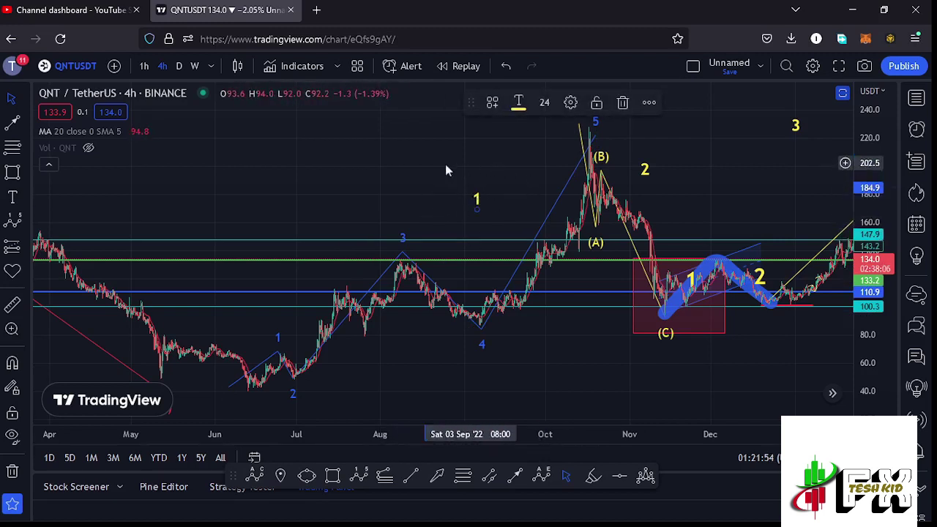
{"action": "left_click_drag", "start_coordinate": [875, 154], "coordinate": [874, 168]}
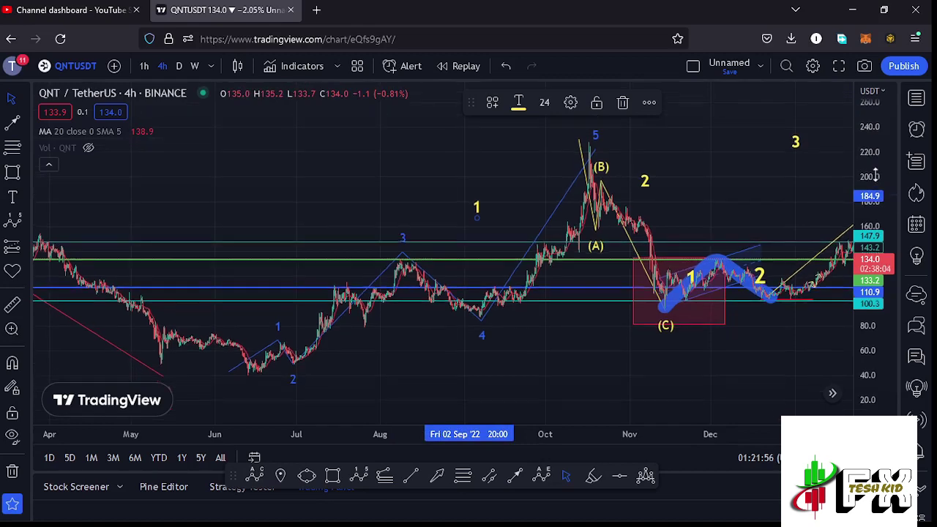
{"action": "left_click_drag", "start_coordinate": [759, 211], "coordinate": [715, 215]}
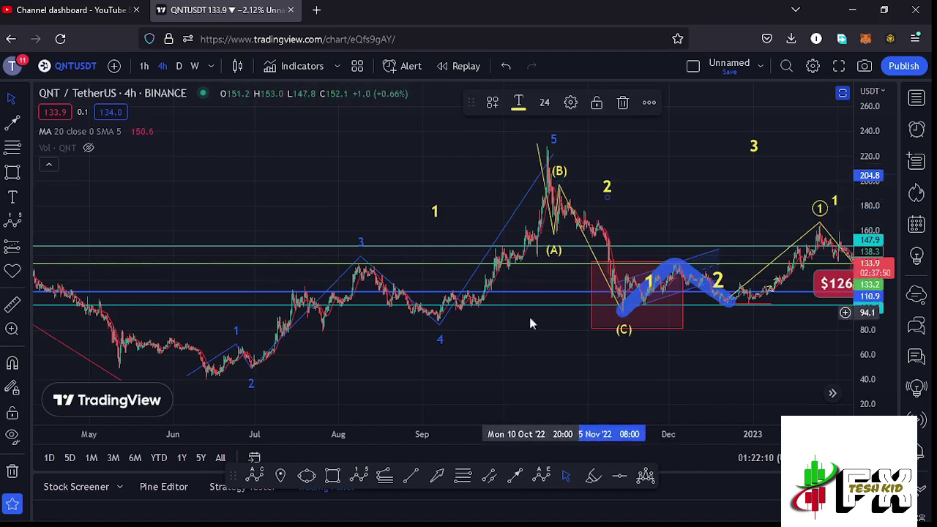
{"action": "scroll", "coordinate": [590, 327], "scroll_direction": "down", "scroll_amount": 3}
{"action": "left_click_drag", "start_coordinate": [684, 217], "coordinate": [564, 224]}
{"action": "left_click_drag", "start_coordinate": [861, 186], "coordinate": [860, 213]}
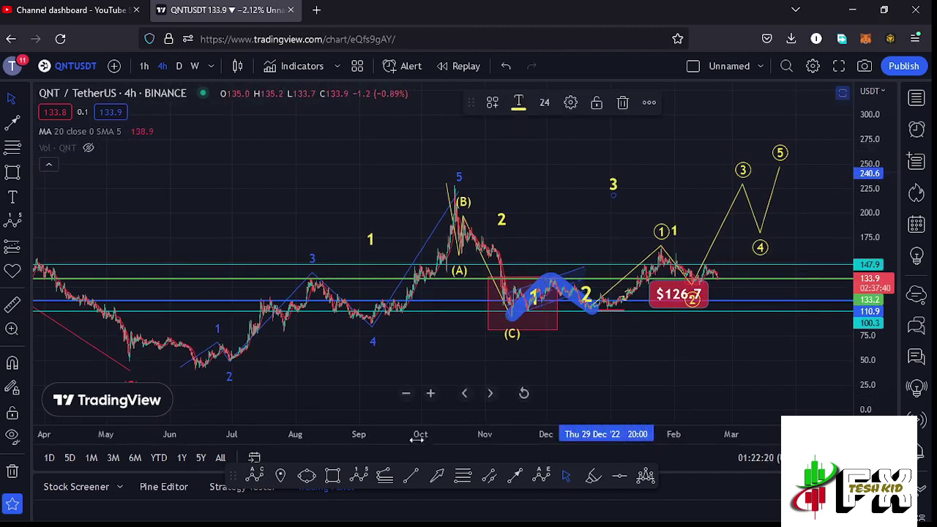
{"action": "left_click", "coordinate": [385, 477]}
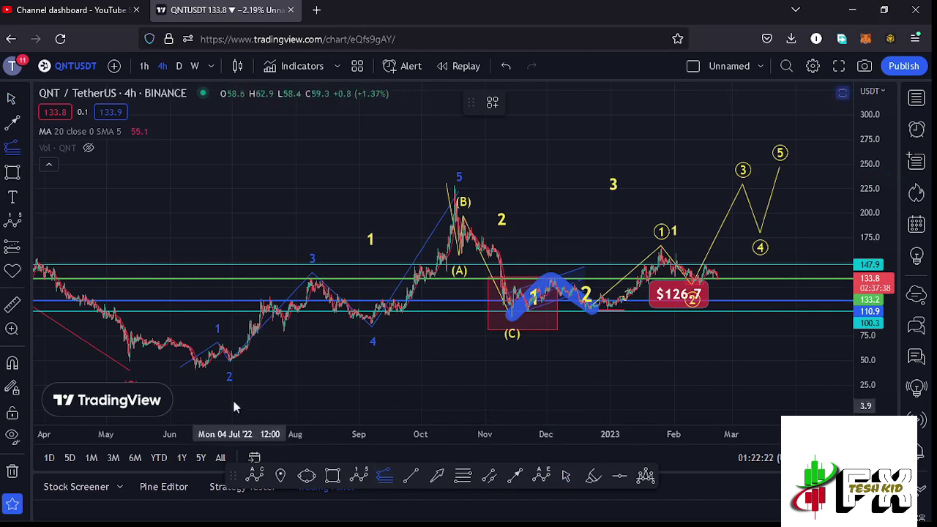
{"action": "left_click", "coordinate": [194, 369]}
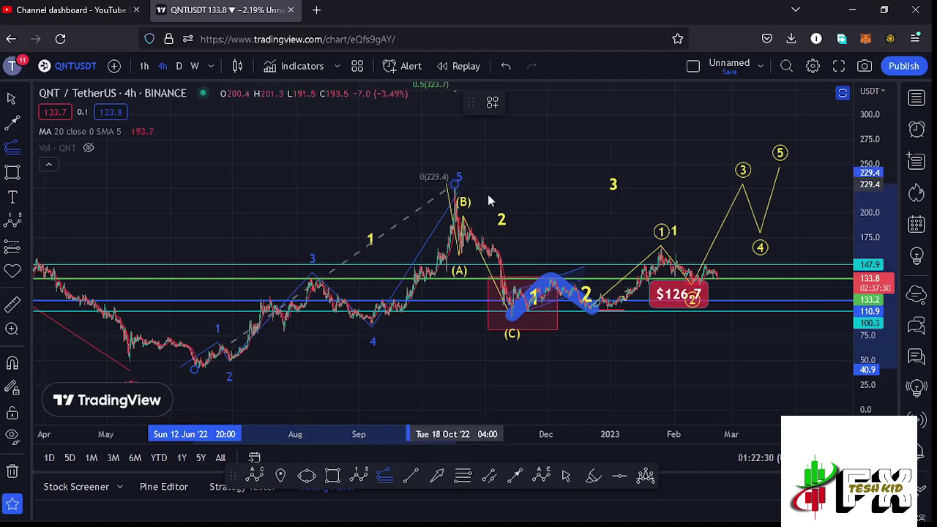
{"action": "left_click", "coordinate": [728, 322]}
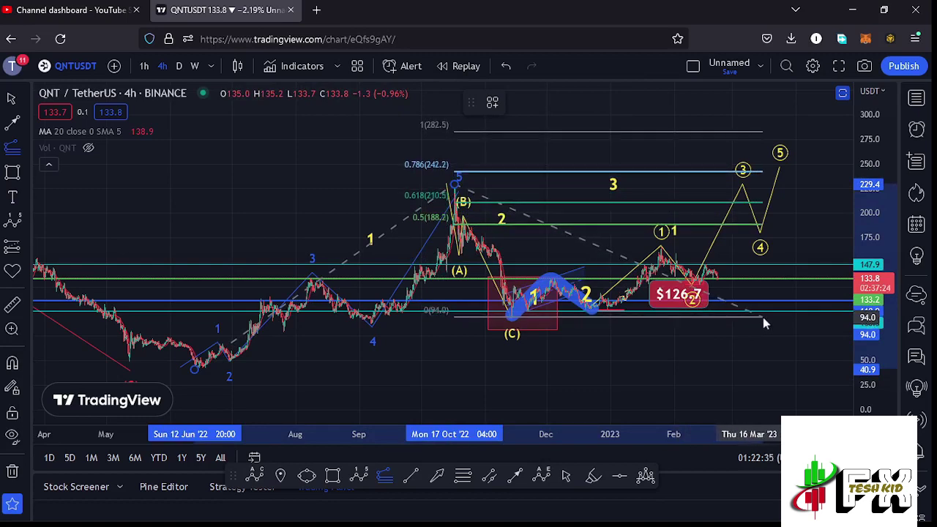
{"action": "left_click", "coordinate": [762, 317]}
{"action": "left_click_drag", "start_coordinate": [804, 212], "coordinate": [784, 297]}
{"action": "left_click_drag", "start_coordinate": [865, 218], "coordinate": [865, 211]}
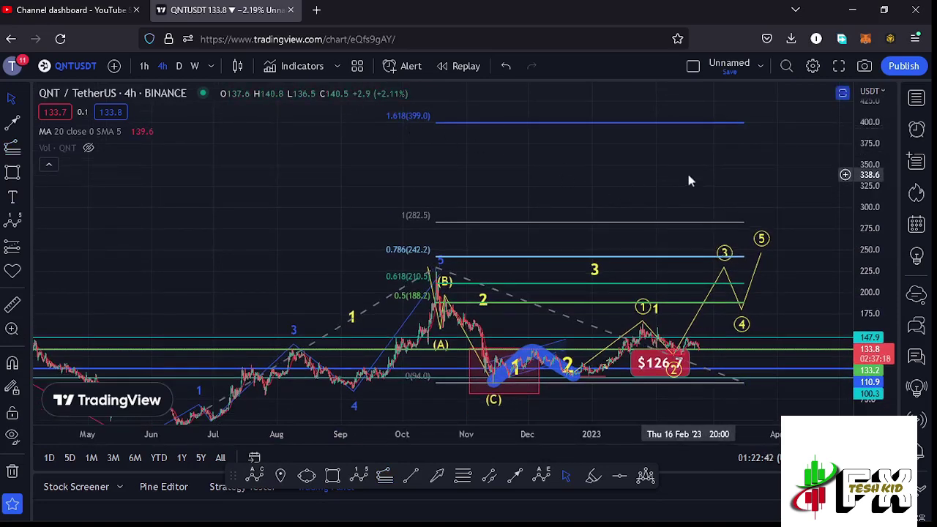
{"action": "left_click_drag", "start_coordinate": [686, 170], "coordinate": [581, 161]}
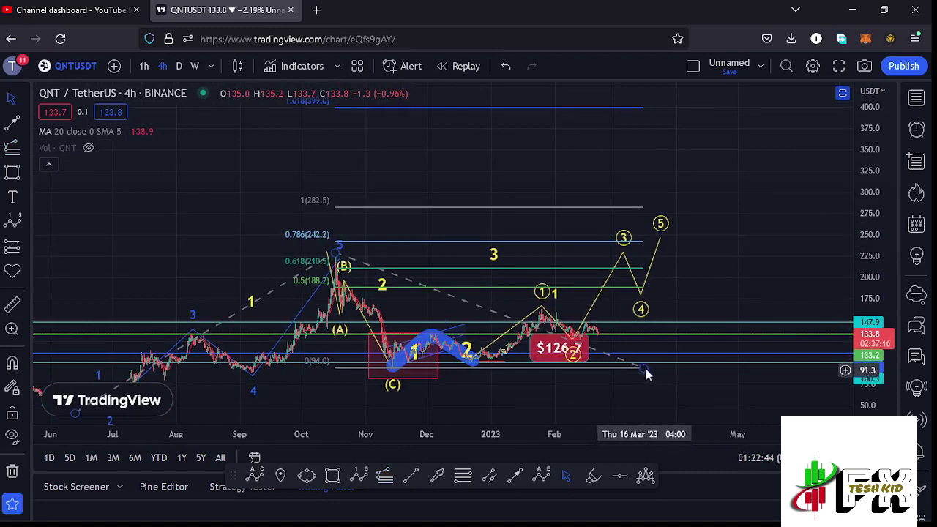
{"action": "left_click", "coordinate": [645, 369]}
{"action": "left_click", "coordinate": [643, 101]}
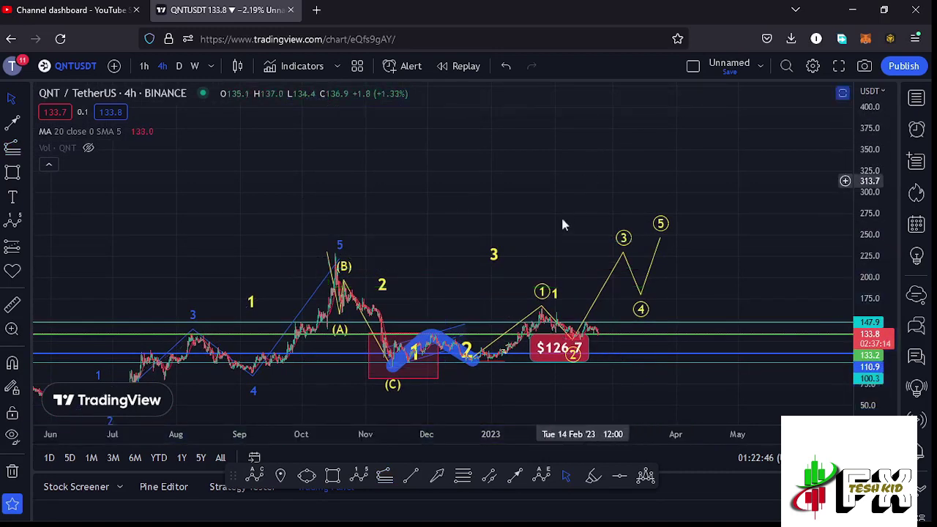
{"action": "left_click_drag", "start_coordinate": [511, 266], "coordinate": [535, 228]}
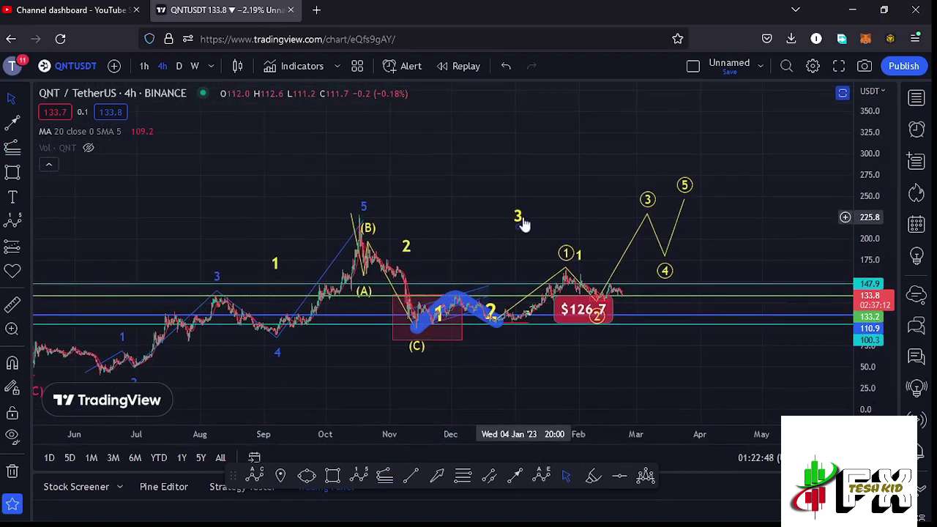
{"action": "left_click_drag", "start_coordinate": [572, 227], "coordinate": [594, 186]}
{"action": "left_click_drag", "start_coordinate": [866, 287], "coordinate": [860, 315]}
{"action": "scroll", "coordinate": [753, 341], "scroll_direction": "up", "scroll_amount": 5}
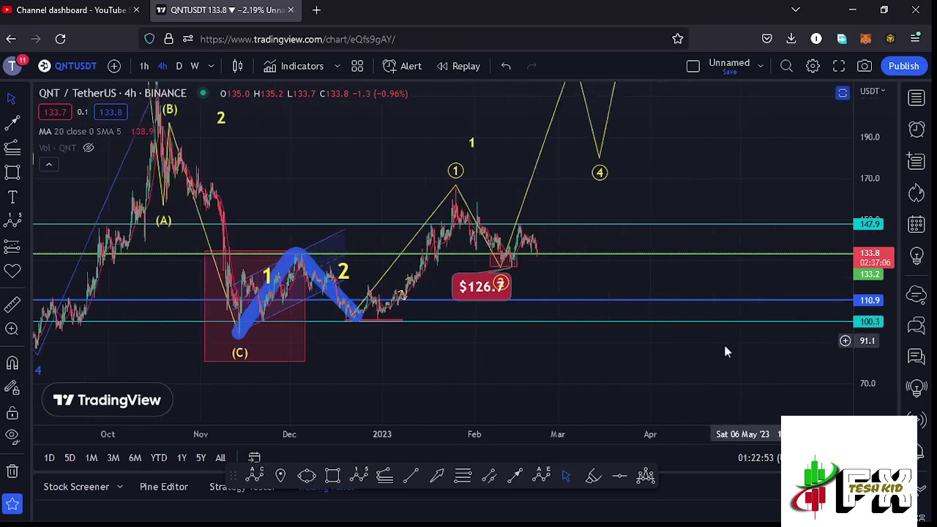
{"action": "left_click_drag", "start_coordinate": [426, 366], "coordinate": [744, 378]}
{"action": "scroll", "coordinate": [735, 373], "scroll_direction": "up", "scroll_amount": 2}
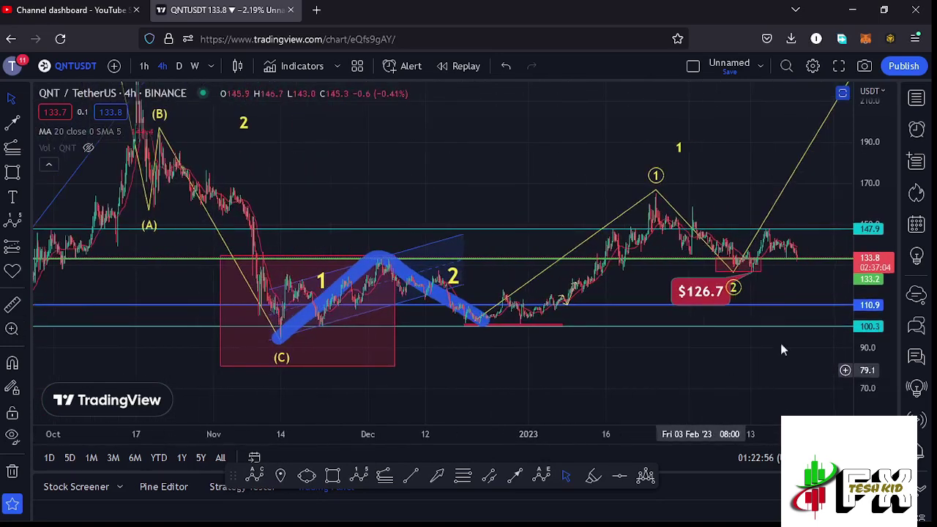
{"action": "left_click_drag", "start_coordinate": [878, 322], "coordinate": [874, 333]}
{"action": "left_click_drag", "start_coordinate": [615, 316], "coordinate": [642, 287]}
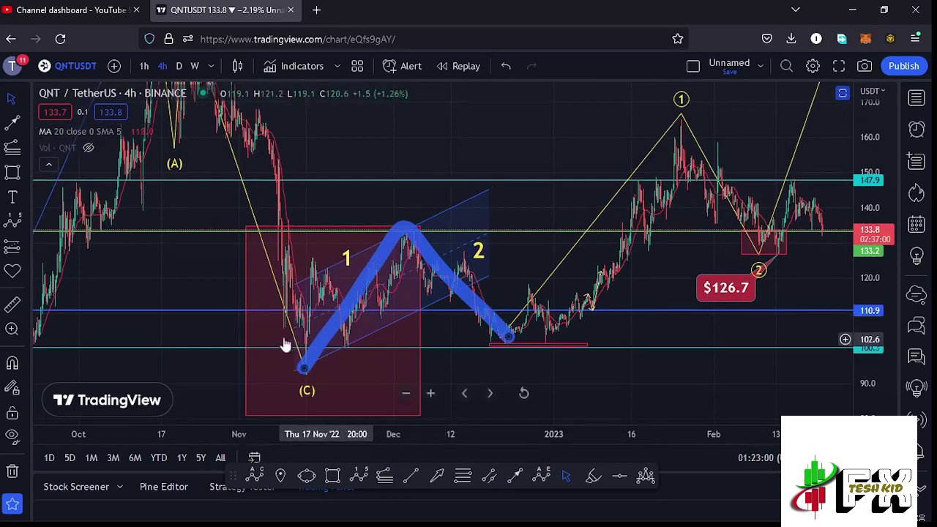
{"action": "scroll", "coordinate": [318, 364], "scroll_direction": "right", "scroll_amount": 3}
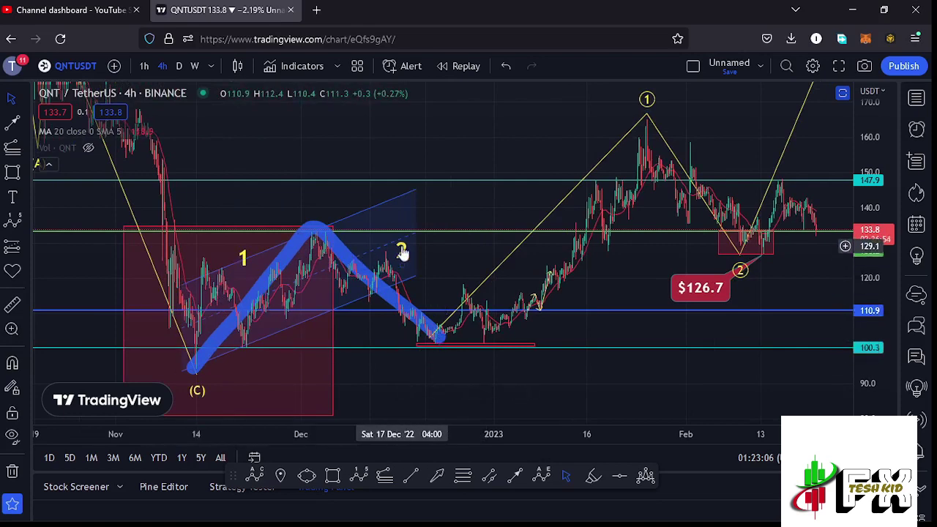
{"action": "left_click_drag", "start_coordinate": [462, 256], "coordinate": [437, 272]}
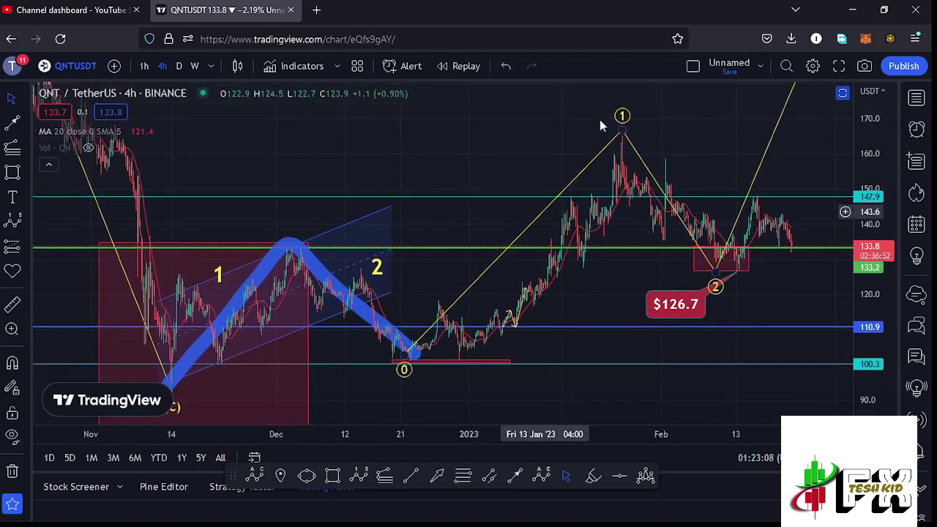
{"action": "left_click_drag", "start_coordinate": [635, 291], "coordinate": [534, 311]}
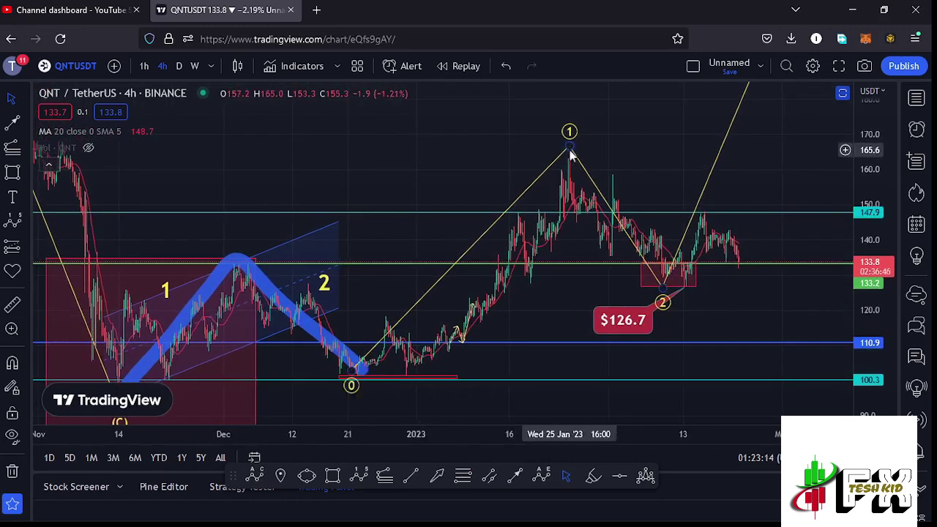
{"action": "left_click_drag", "start_coordinate": [661, 146], "coordinate": [609, 157]}
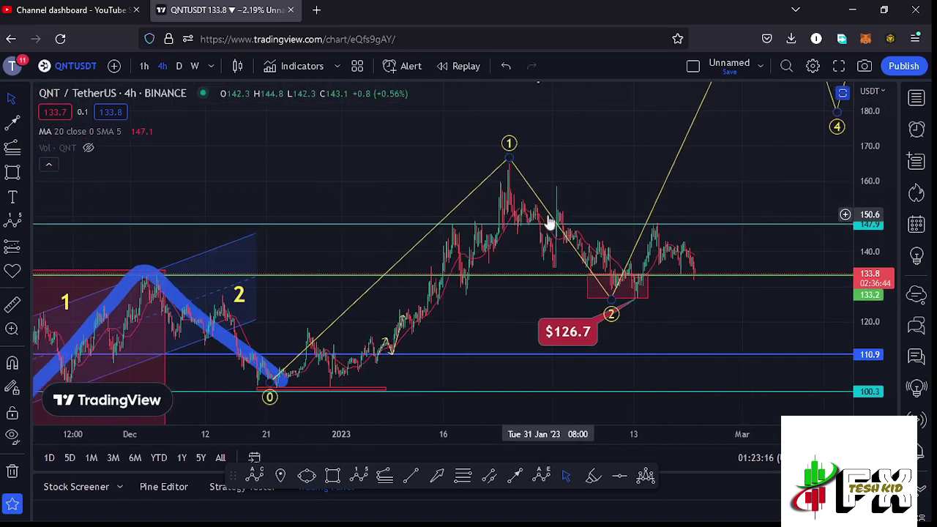
{"action": "scroll", "coordinate": [607, 162], "scroll_direction": "right", "scroll_amount": 3}
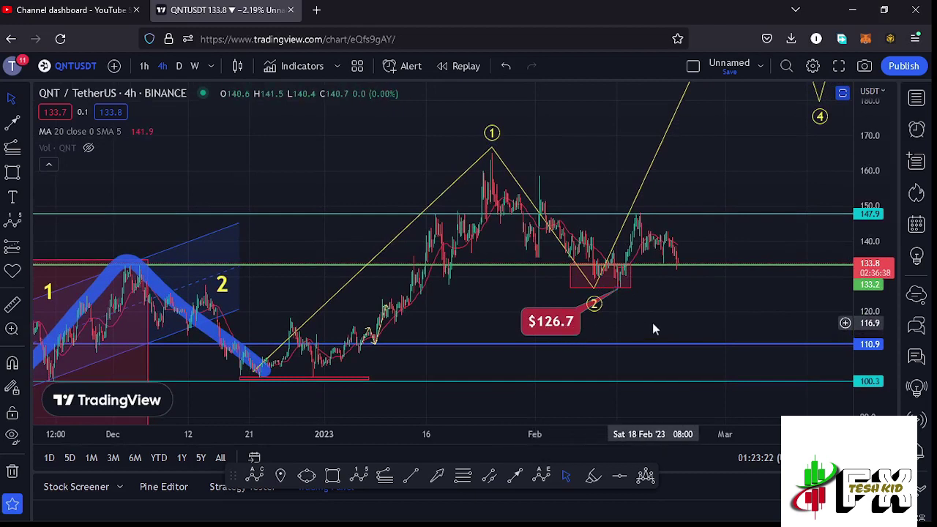
{"action": "left_click", "coordinate": [464, 477]}
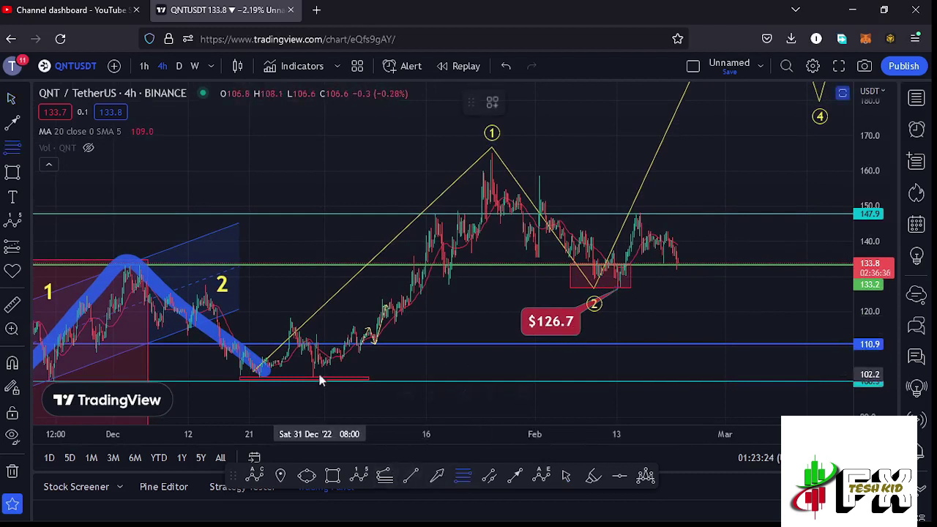
{"action": "left_click", "coordinate": [313, 376]}
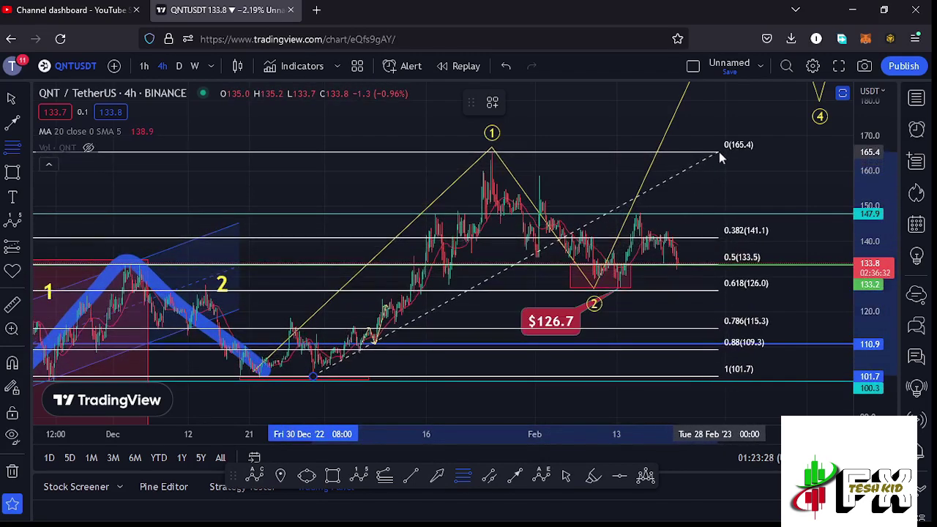
{"action": "left_click", "coordinate": [719, 152]}
{"action": "left_click_drag", "start_coordinate": [758, 177], "coordinate": [726, 190]}
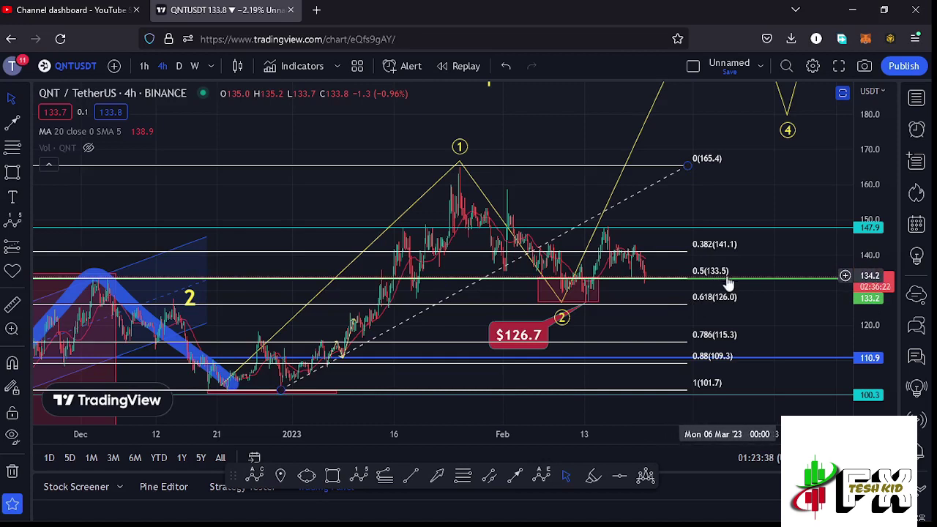
{"action": "left_click", "coordinate": [685, 167]}
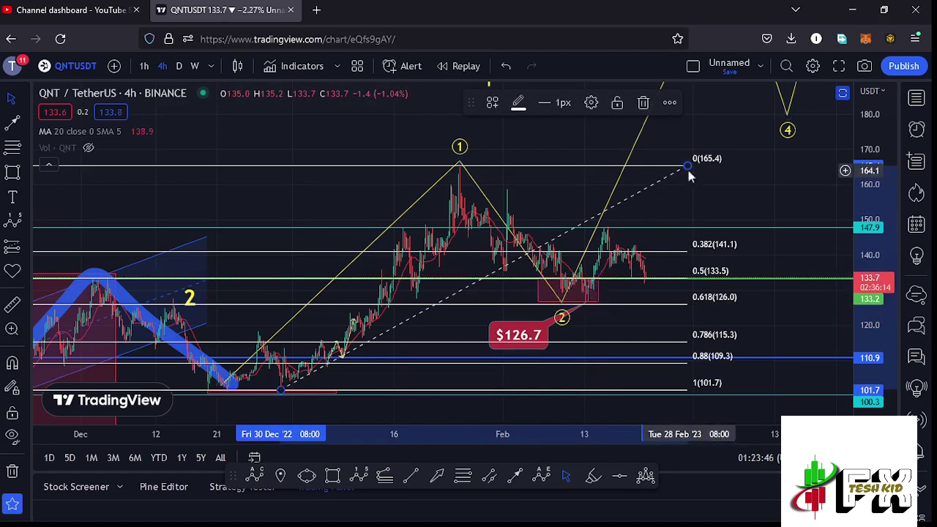
{"action": "left_click", "coordinate": [643, 104]}
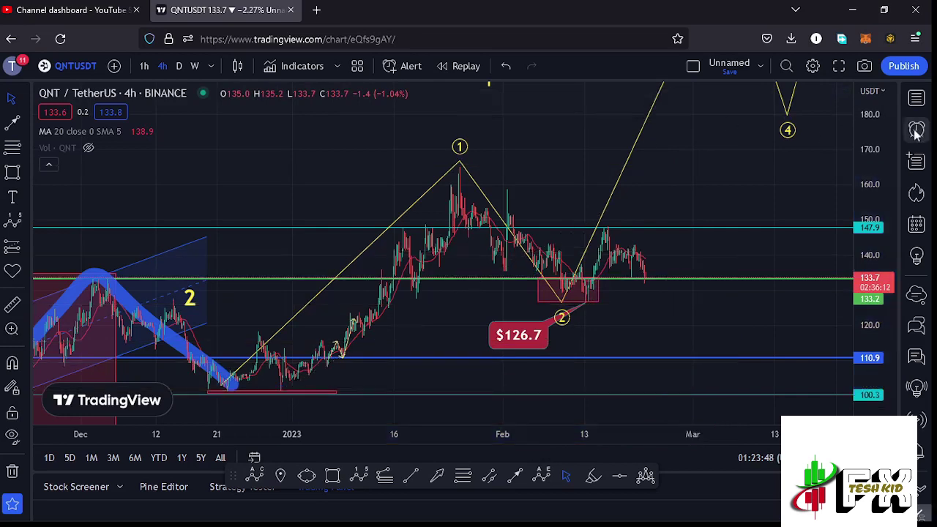
Step: Draw a Trend-Based Fib Extension from the December low through wave 1 to wave 2, marking 1.618 at 230.6
{"action": "left_click_drag", "start_coordinate": [876, 139], "coordinate": [875, 178]}
{"action": "scroll", "coordinate": [635, 208], "scroll_direction": "down", "scroll_amount": 2}
{"action": "left_click_drag", "start_coordinate": [648, 185], "coordinate": [617, 216]}
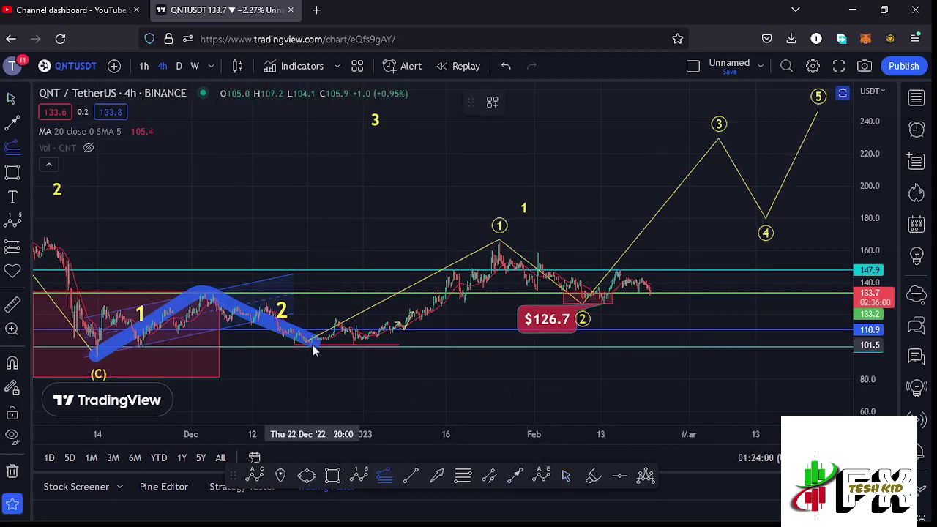
{"action": "left_click", "coordinate": [401, 322]}
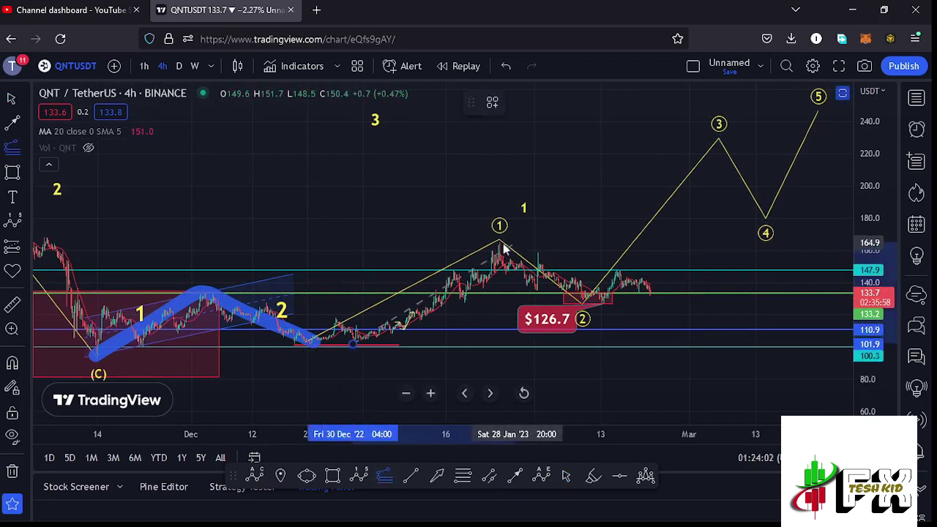
{"action": "left_click", "coordinate": [499, 243]}
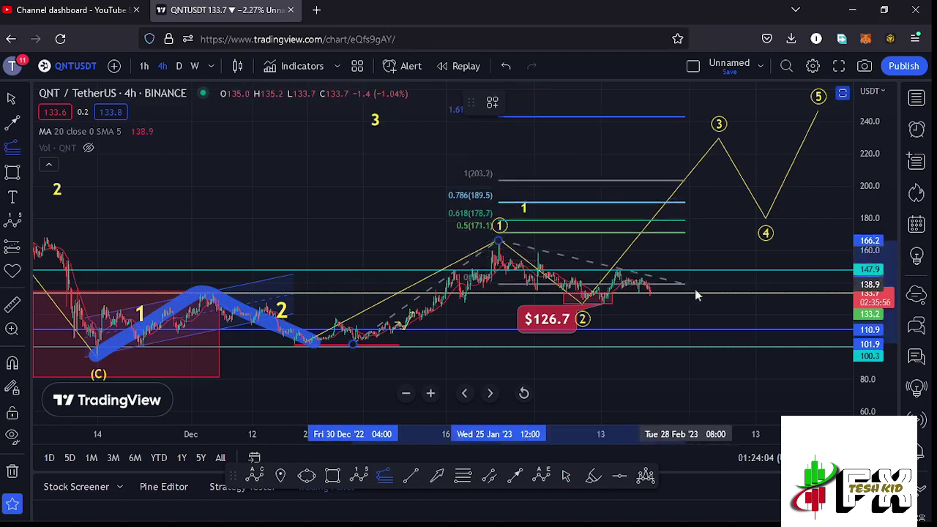
{"action": "left_click", "coordinate": [771, 303]}
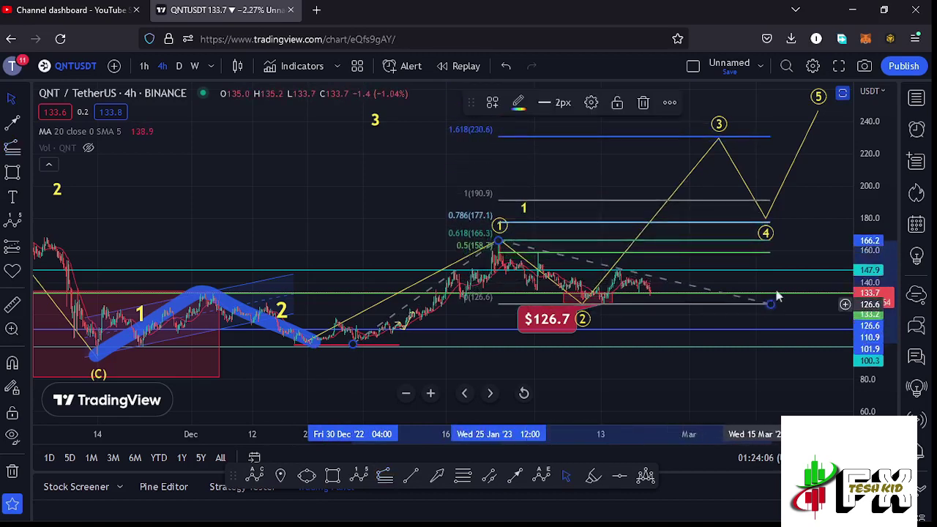
{"action": "left_click_drag", "start_coordinate": [785, 238], "coordinate": [750, 265]}
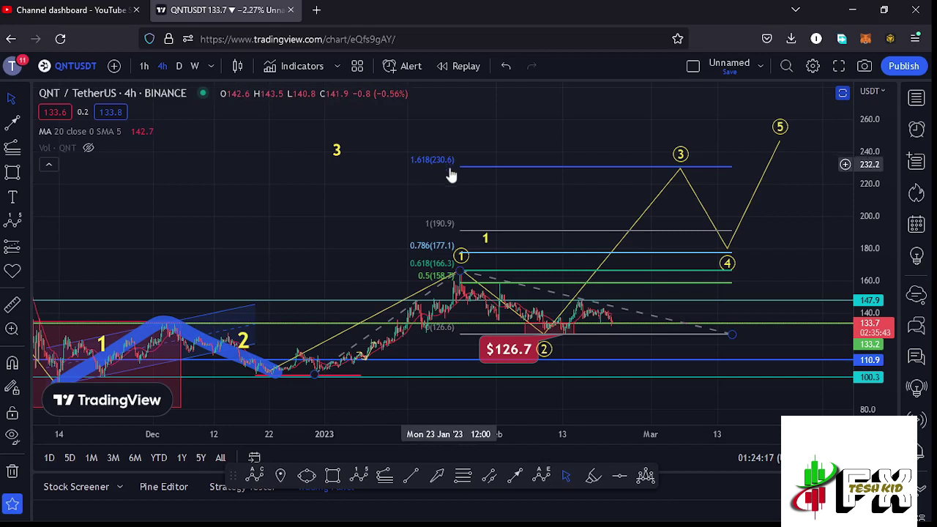
Step: Select the Fibonacci extension and delete it
{"action": "left_click", "coordinate": [680, 172]}
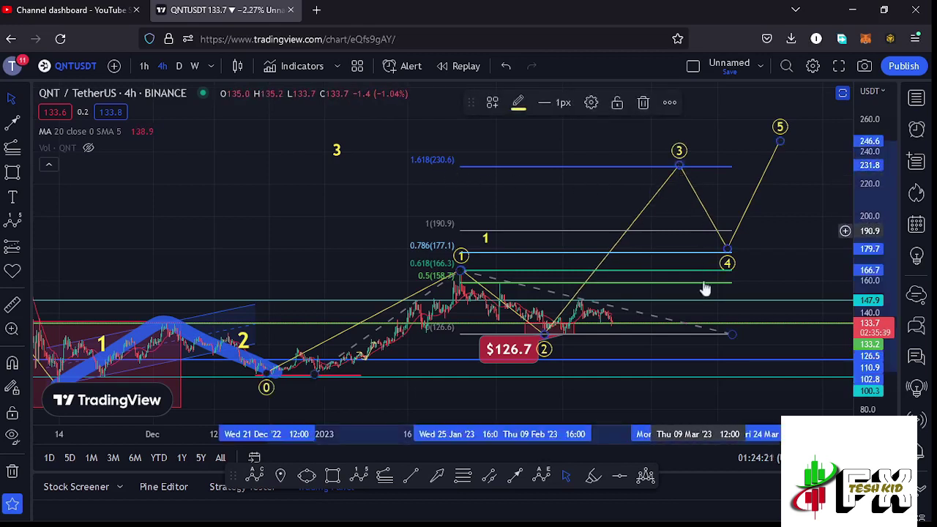
{"action": "left_click", "coordinate": [733, 334]}
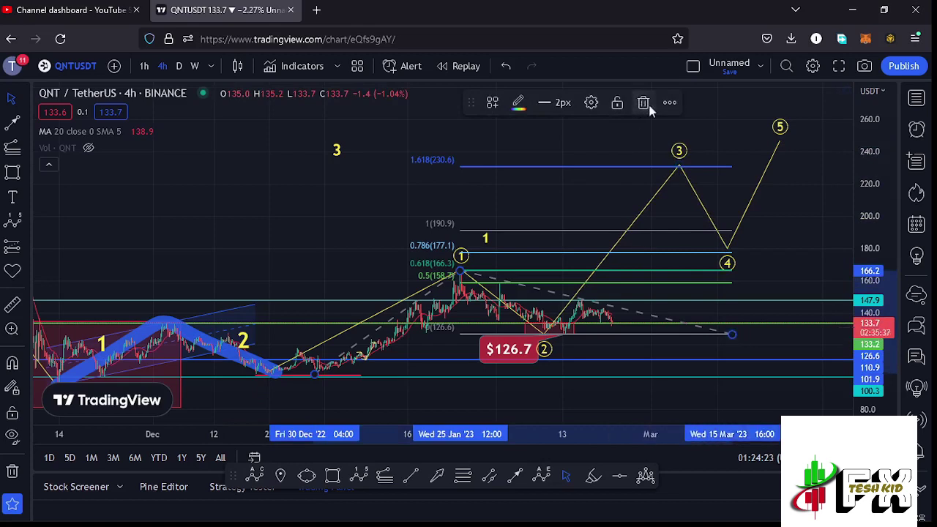
{"action": "left_click", "coordinate": [644, 103]}
Step: Draw a 0–5 impulse sub-count from the wave-2 low, raising point 5 higher
{"action": "left_click_drag", "start_coordinate": [600, 179], "coordinate": [520, 169]}
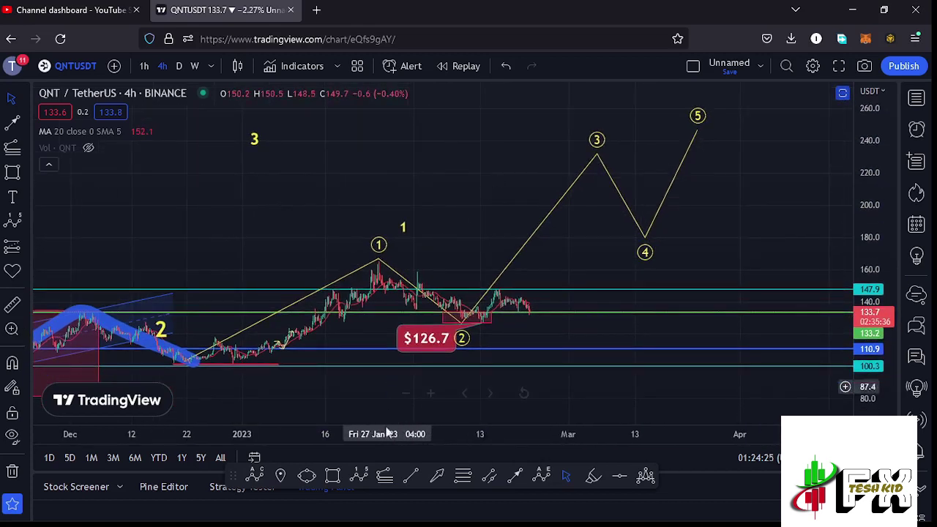
{"action": "left_click", "coordinate": [358, 476]}
{"action": "left_click", "coordinate": [461, 312]}
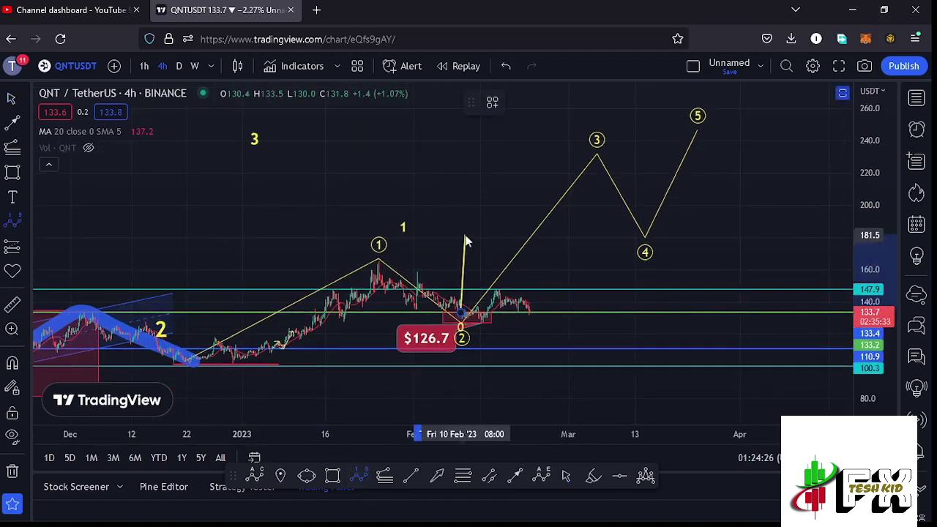
{"action": "left_click", "coordinate": [465, 236]}
{"action": "left_click", "coordinate": [494, 254]}
{"action": "left_click", "coordinate": [497, 206]}
{"action": "left_click", "coordinate": [519, 224]}
{"action": "left_click", "coordinate": [525, 178]}
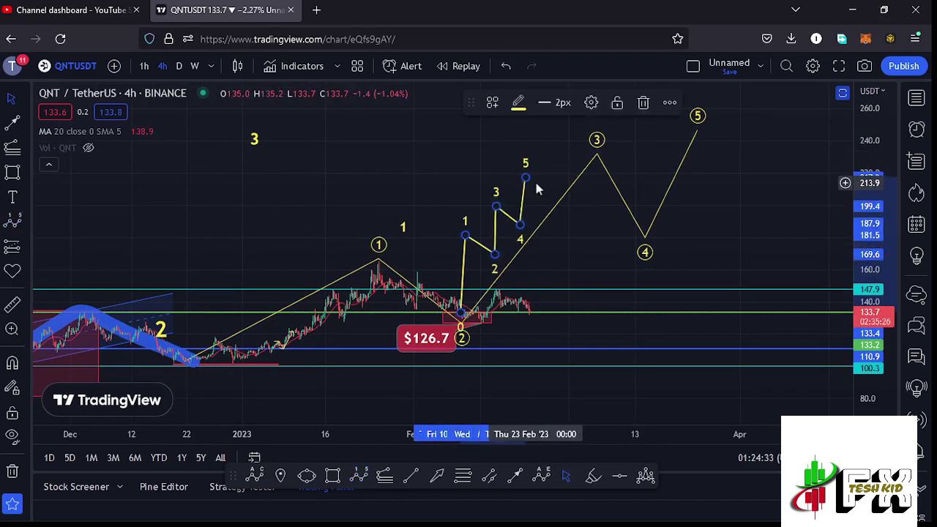
{"action": "left_click_drag", "start_coordinate": [525, 178], "coordinate": [558, 168]}
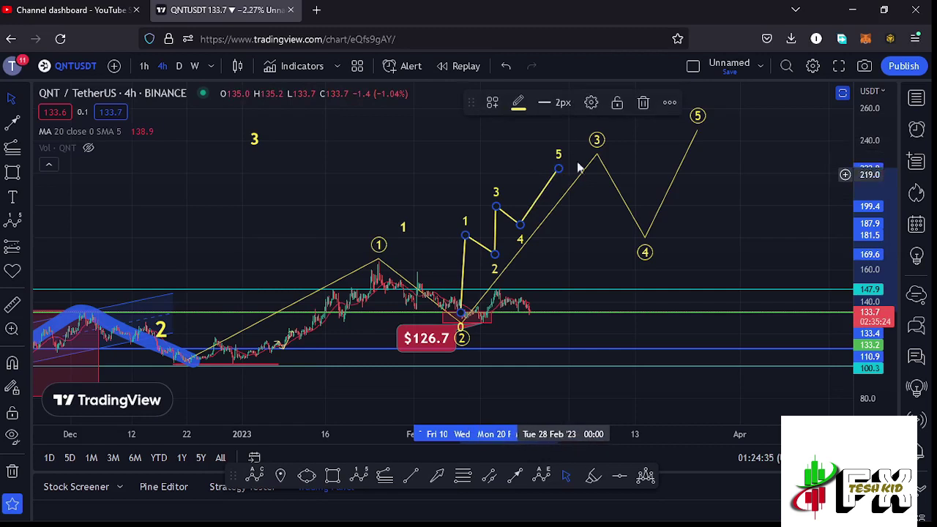
Step: Recolour the sub-wave count red, then delete it
{"action": "left_click", "coordinate": [516, 104]}
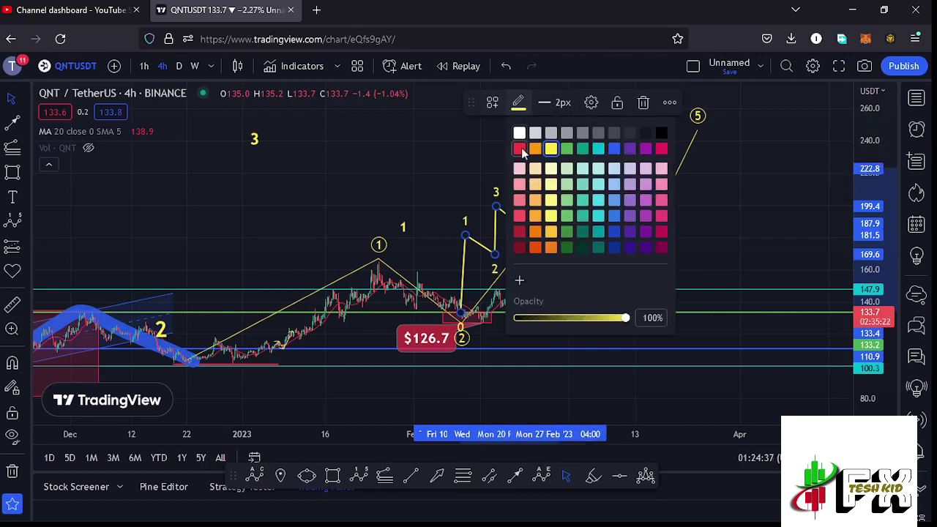
{"action": "left_click", "coordinate": [520, 149]}
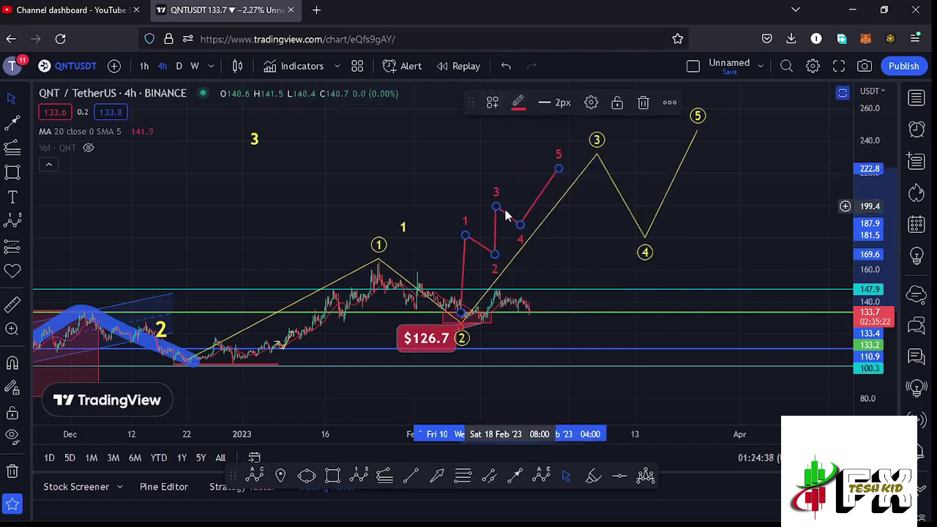
{"action": "left_click", "coordinate": [642, 104]}
{"action": "left_click_drag", "start_coordinate": [578, 247], "coordinate": [614, 175]}
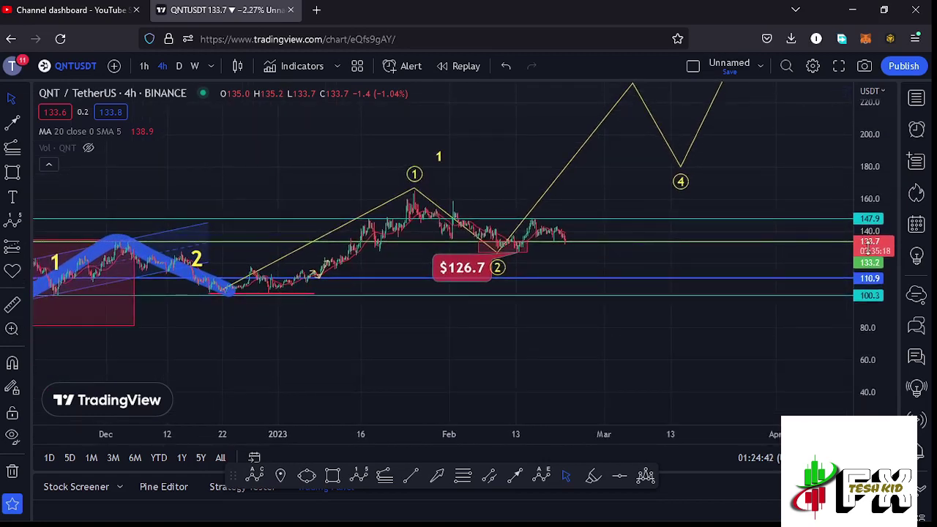
{"action": "scroll", "coordinate": [796, 287], "scroll_direction": "up", "scroll_amount": 5}
{"action": "scroll", "coordinate": [794, 287], "scroll_direction": "up", "scroll_amount": 5}
{"action": "left_click_drag", "start_coordinate": [165, 299], "coordinate": [510, 349]}
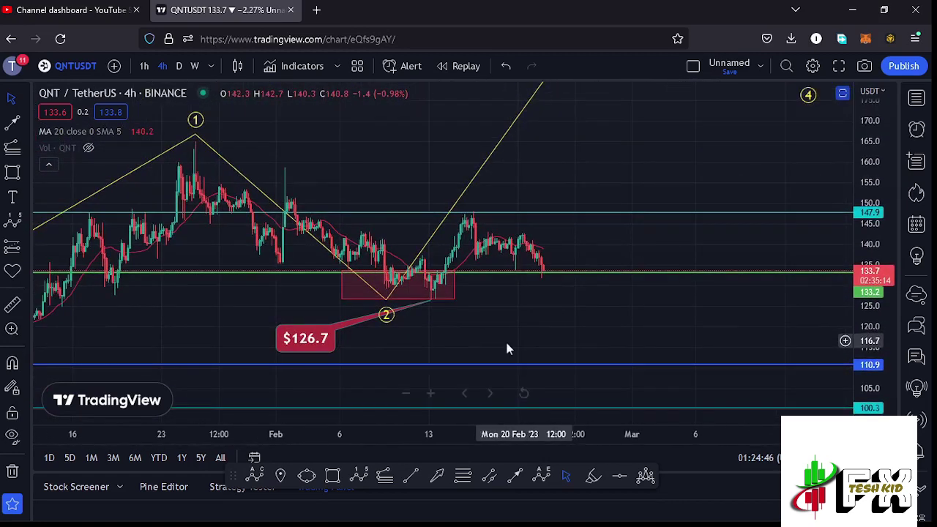
{"action": "scroll", "coordinate": [439, 333], "scroll_direction": "up", "scroll_amount": 2}
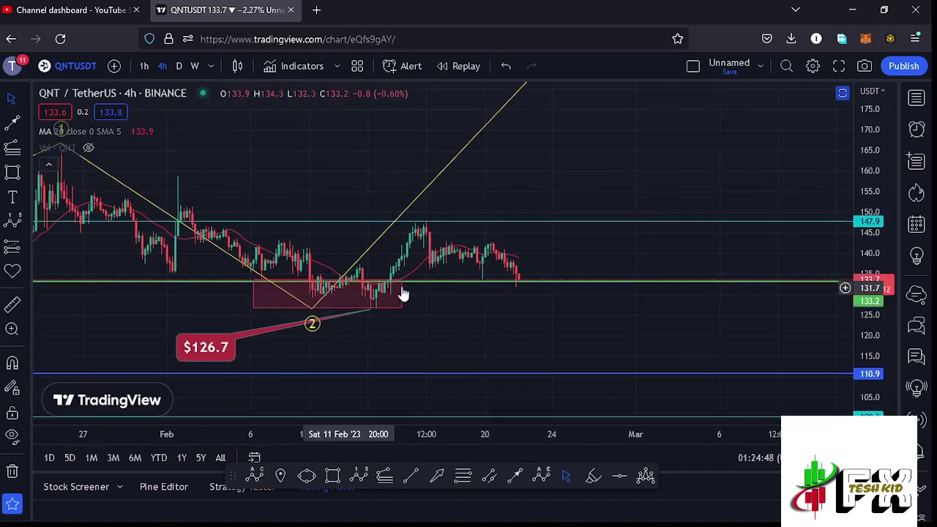
{"action": "left_click_drag", "start_coordinate": [883, 280], "coordinate": [883, 344]}
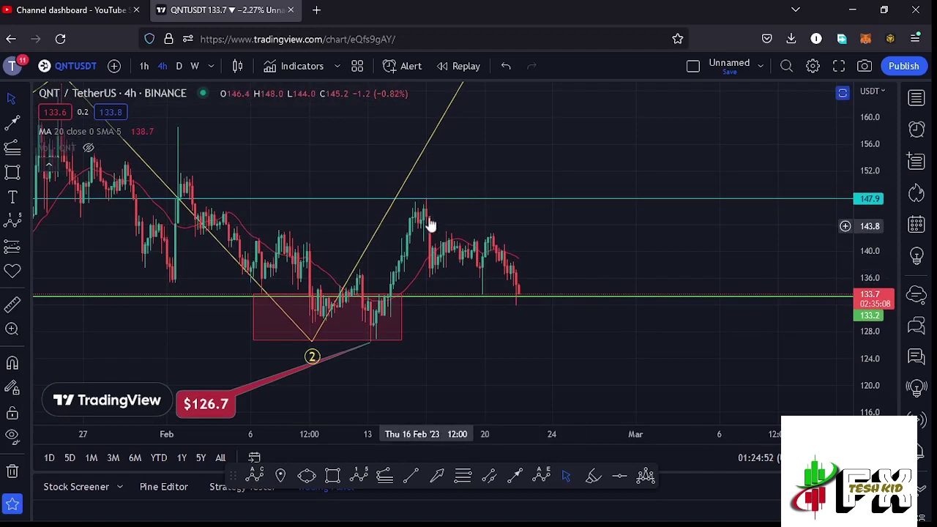
{"action": "scroll", "coordinate": [390, 262], "scroll_direction": "up", "scroll_amount": 2}
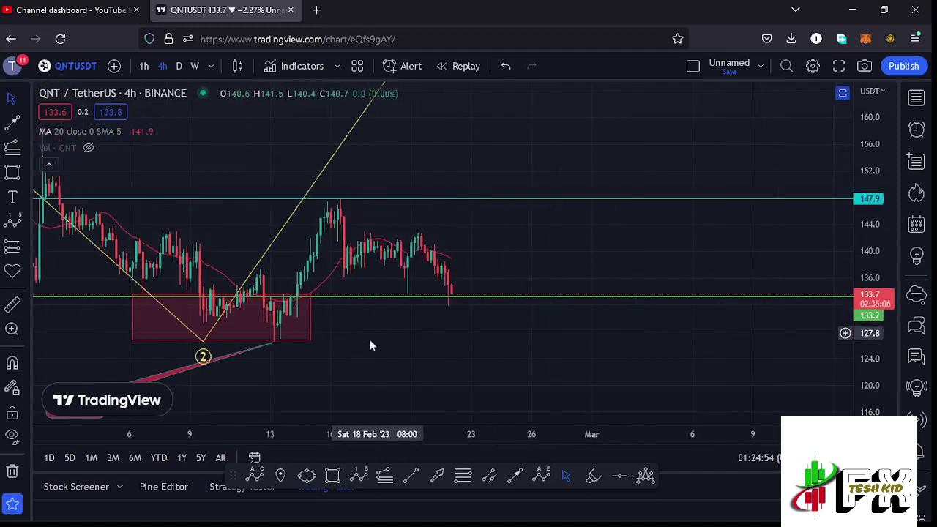
Step: Place red wave points 0–5 from the wave-2 box low to a peak above the prior high
{"action": "left_click", "coordinate": [321, 350]}
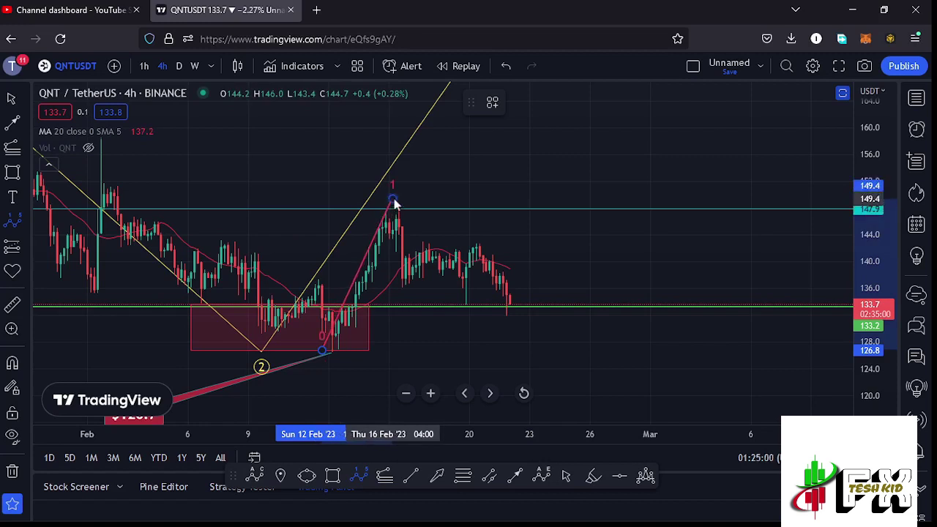
{"action": "left_click", "coordinate": [393, 199]}
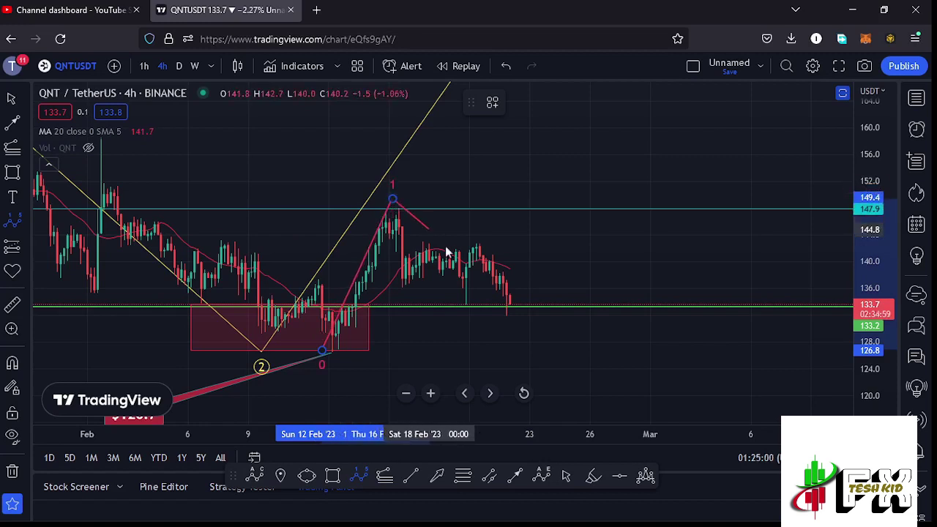
{"action": "left_click", "coordinate": [496, 316]}
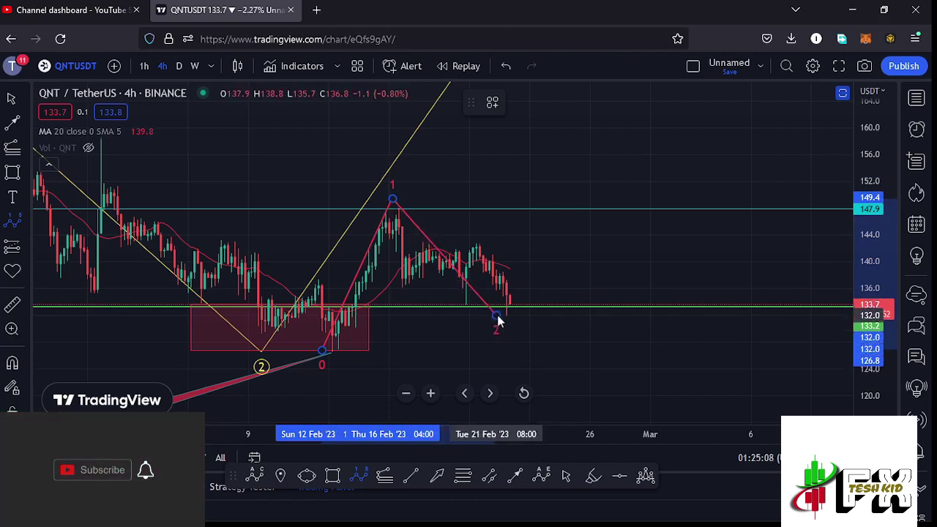
{"action": "left_click", "coordinate": [652, 96]}
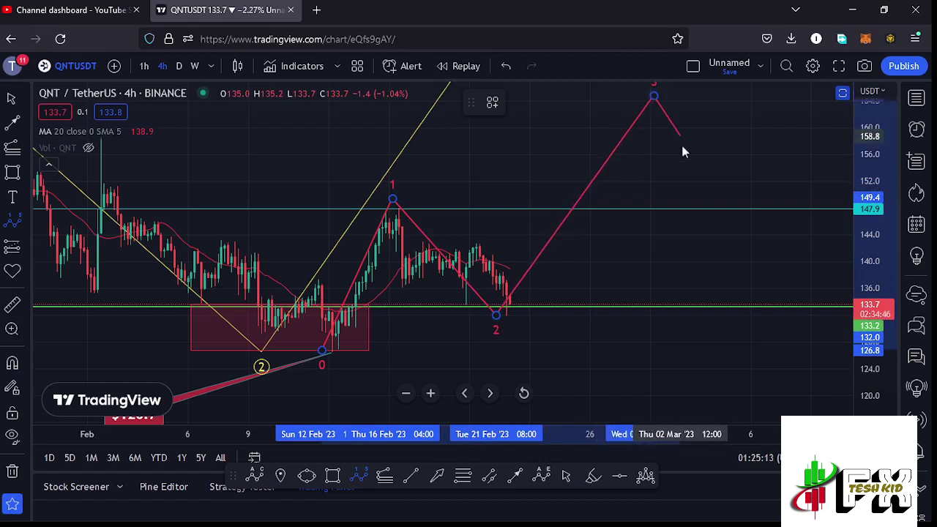
{"action": "left_click", "coordinate": [693, 162]}
{"action": "left_click", "coordinate": [754, 100]}
{"action": "mouse_move", "coordinate": [784, 149]}
{"action": "left_mouse_down"}
{"action": "mouse_move", "coordinate": [718, 237]}
{"action": "mouse_move", "coordinate": [666, 283]}
{"action": "mouse_move", "coordinate": [647, 230]}
{"action": "mouse_move", "coordinate": [677, 131]}
{"action": "mouse_move", "coordinate": [682, 138]}
{"action": "left_mouse_up"}
Step: Raise wave point 5 to about 216.9 and lift point 3, rescaling the price axis to fit
{"action": "left_click_drag", "start_coordinate": [865, 151], "coordinate": [750, 214]}
{"action": "left_click_drag", "start_coordinate": [682, 223], "coordinate": [664, 153]}
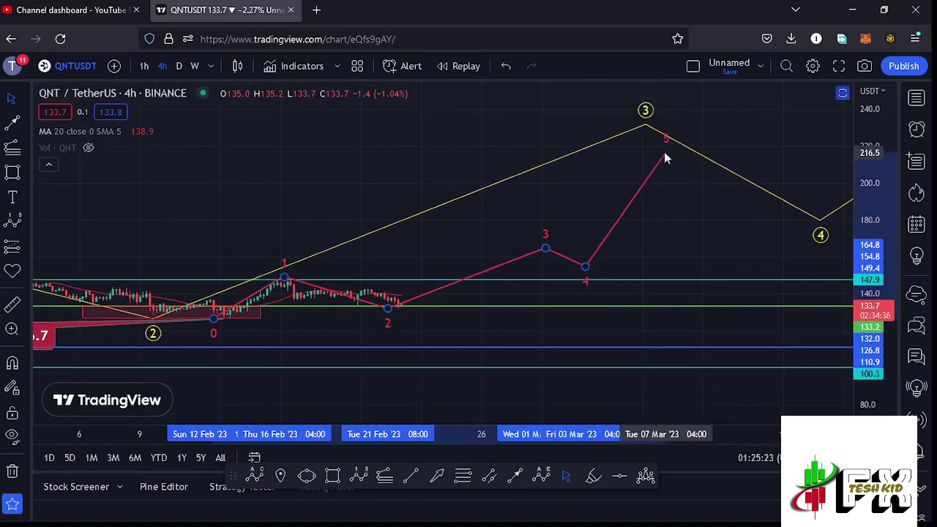
{"action": "left_click_drag", "start_coordinate": [545, 250], "coordinate": [569, 196]}
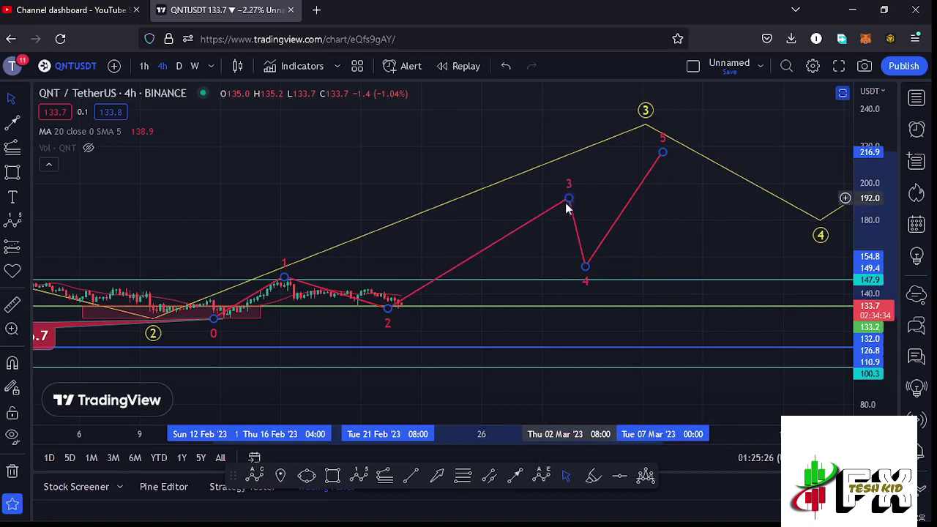
{"action": "left_click_drag", "start_coordinate": [546, 251], "coordinate": [560, 228]}
{"action": "left_click_drag", "start_coordinate": [878, 256], "coordinate": [892, 293]}
{"action": "left_click_drag", "start_coordinate": [436, 324], "coordinate": [549, 271]}
{"action": "left_click_drag", "start_coordinate": [875, 272], "coordinate": [790, 307]}
{"action": "scroll", "coordinate": [791, 308], "scroll_direction": "up", "scroll_amount": 2}
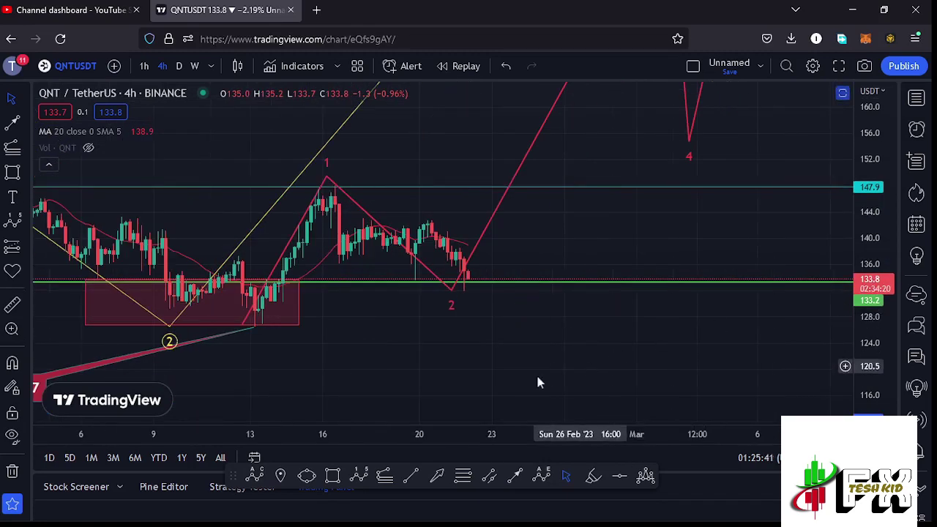
Step: Draw a Fib Retracement from the 126.7 low up to the 148.2 high
{"action": "left_click", "coordinate": [464, 477]}
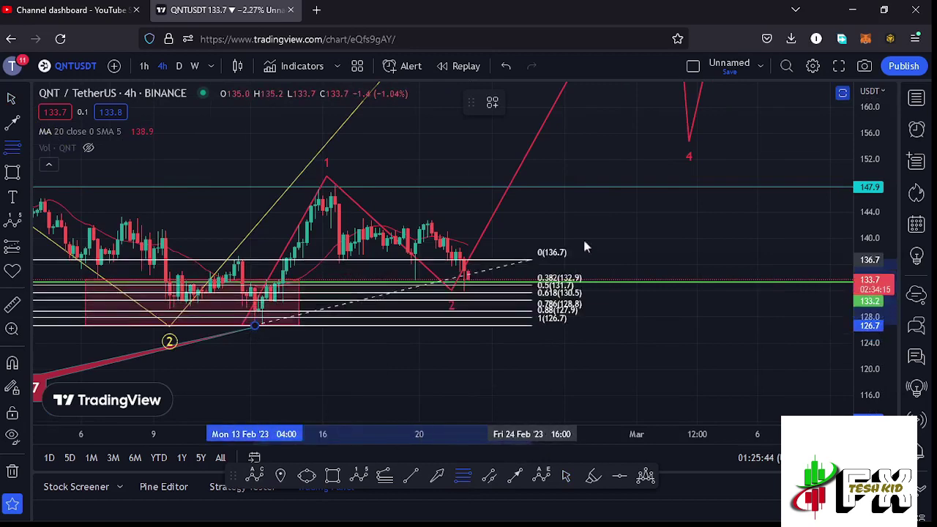
{"action": "left_click", "coordinate": [687, 183]}
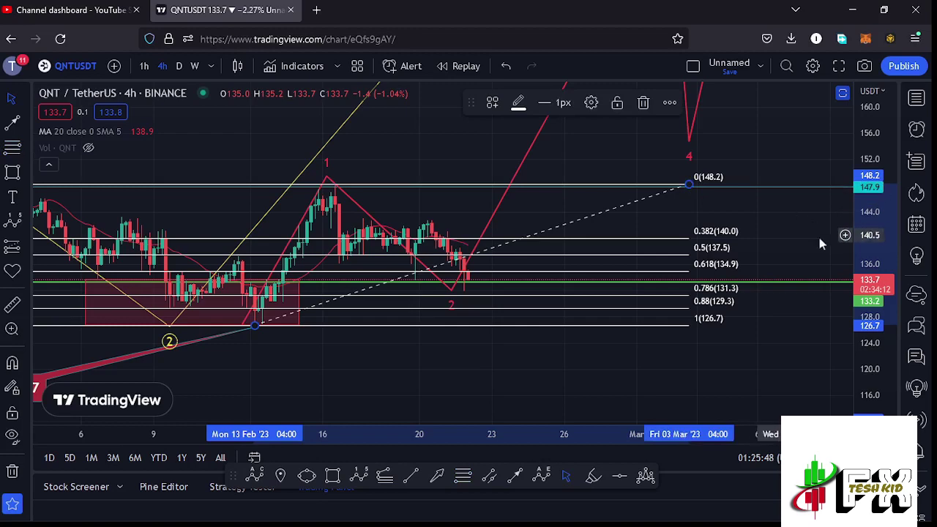
{"action": "scroll", "coordinate": [872, 290], "scroll_direction": "up", "scroll_amount": 3}
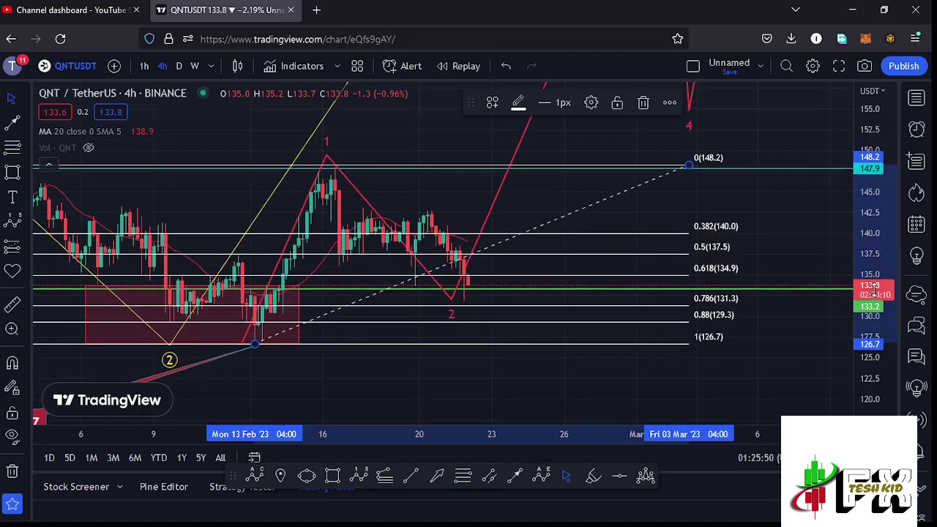
Step: Draw a red rectangle spanning roughly 131–137.5 around wave 2, then delete the Fib retracement
{"action": "left_click", "coordinate": [333, 476]}
{"action": "mouse_move", "coordinate": [439, 254]}
{"action": "left_mouse_down"}
{"action": "mouse_move", "coordinate": [488, 263]}
{"action": "mouse_move", "coordinate": [496, 276]}
{"action": "left_mouse_up"}
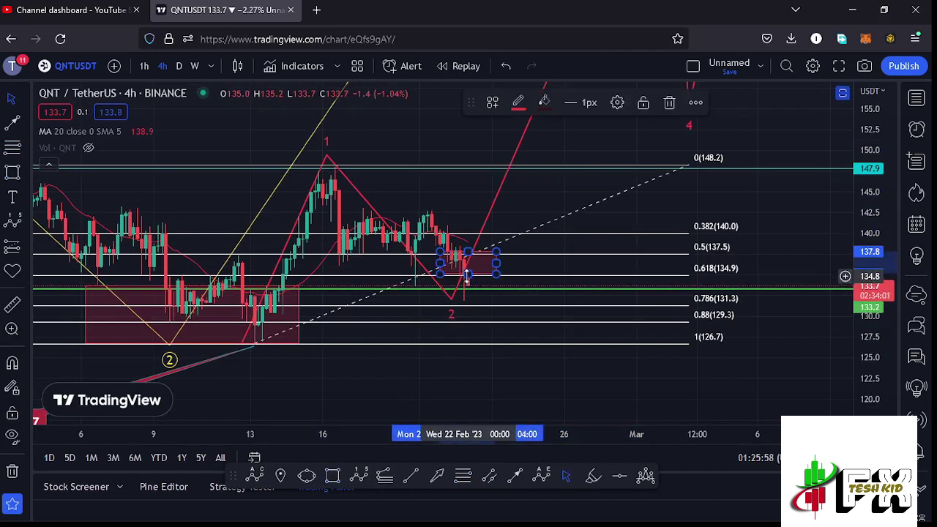
{"action": "left_click_drag", "start_coordinate": [468, 273], "coordinate": [475, 307]}
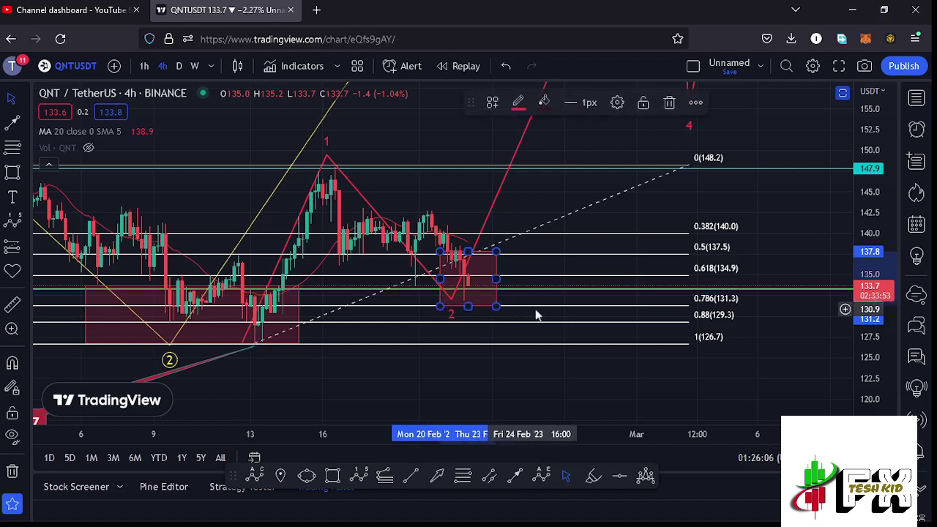
{"action": "left_click_drag", "start_coordinate": [467, 251], "coordinate": [468, 254]}
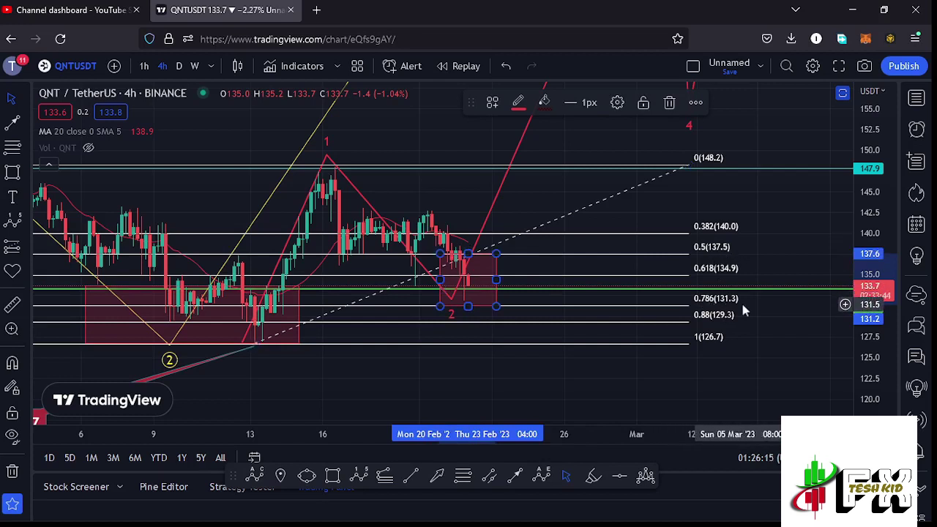
{"action": "left_click", "coordinate": [686, 166]}
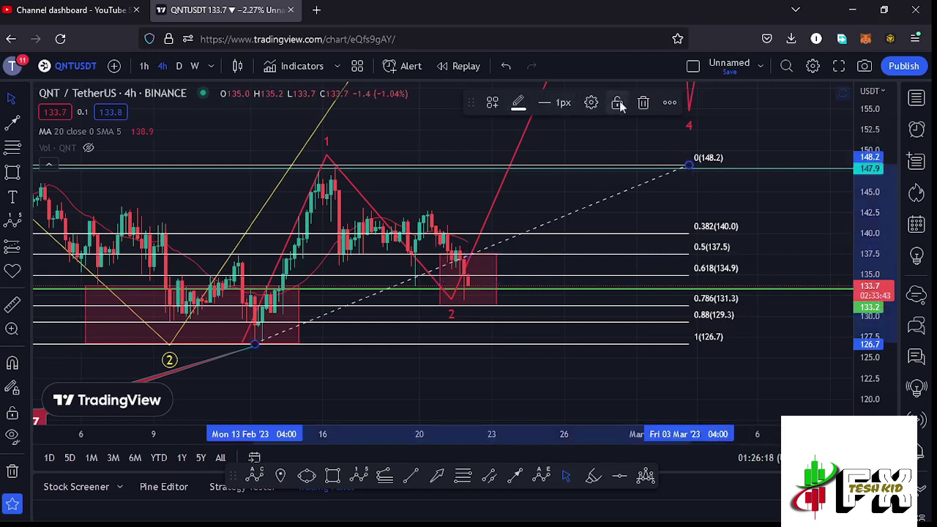
{"action": "left_click", "coordinate": [643, 106]}
Step: Widen the wave-2 box further to the left
{"action": "left_click_drag", "start_coordinate": [601, 188], "coordinate": [720, 261]}
{"action": "scroll", "coordinate": [534, 264], "scroll_direction": "up", "scroll_amount": 2}
{"action": "scroll", "coordinate": [592, 303], "scroll_direction": "up", "scroll_amount": 1}
{"action": "left_click_drag", "start_coordinate": [598, 256], "coordinate": [694, 274]}
{"action": "left_click", "coordinate": [554, 299]}
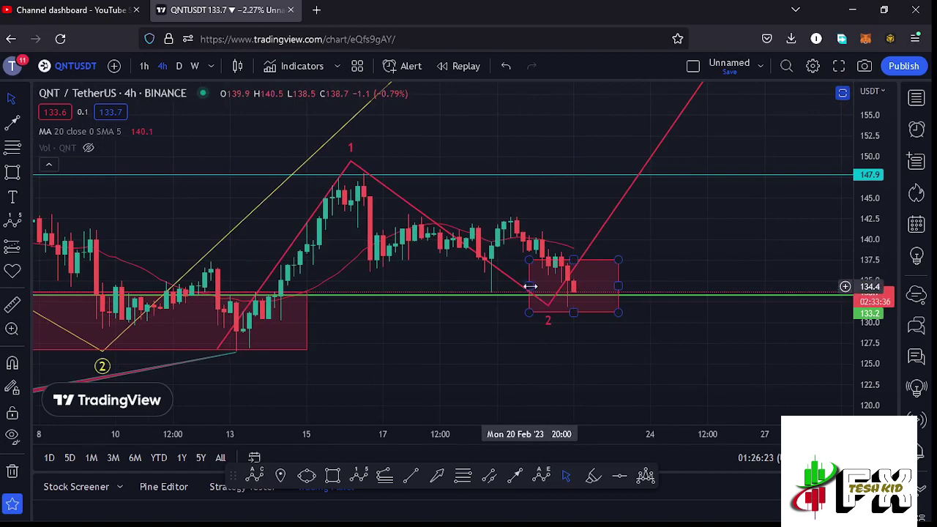
{"action": "left_click_drag", "start_coordinate": [533, 289], "coordinate": [504, 291]}
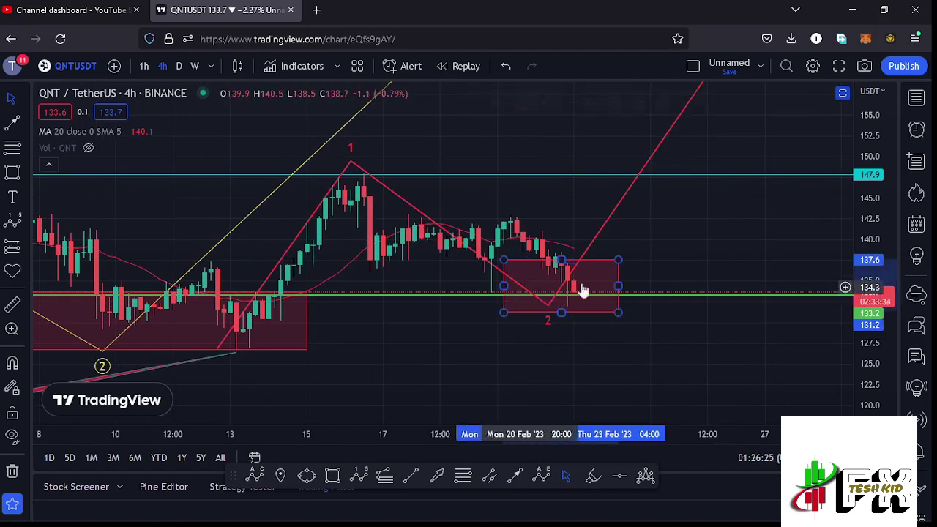
{"action": "left_click", "coordinate": [715, 246]}
{"action": "left_click_drag", "start_coordinate": [715, 247], "coordinate": [616, 282]}
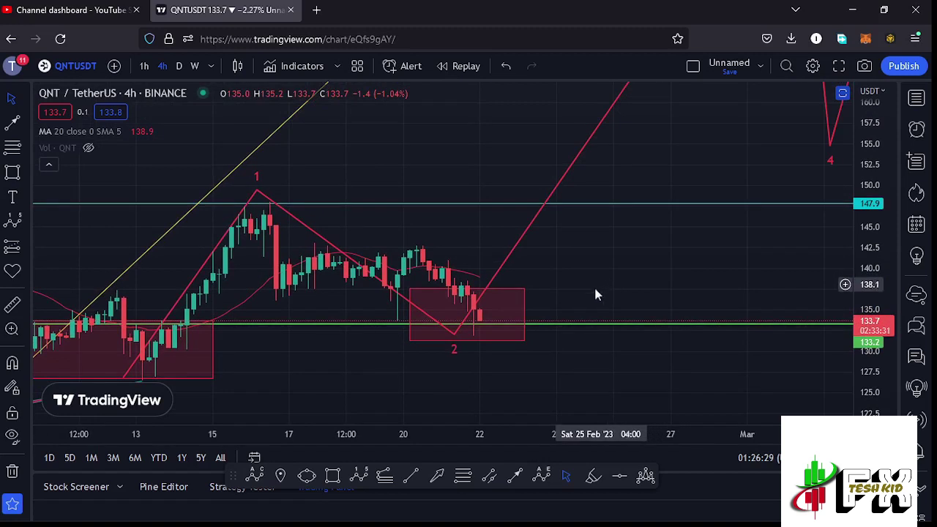
{"action": "left_click_drag", "start_coordinate": [615, 308], "coordinate": [623, 270]}
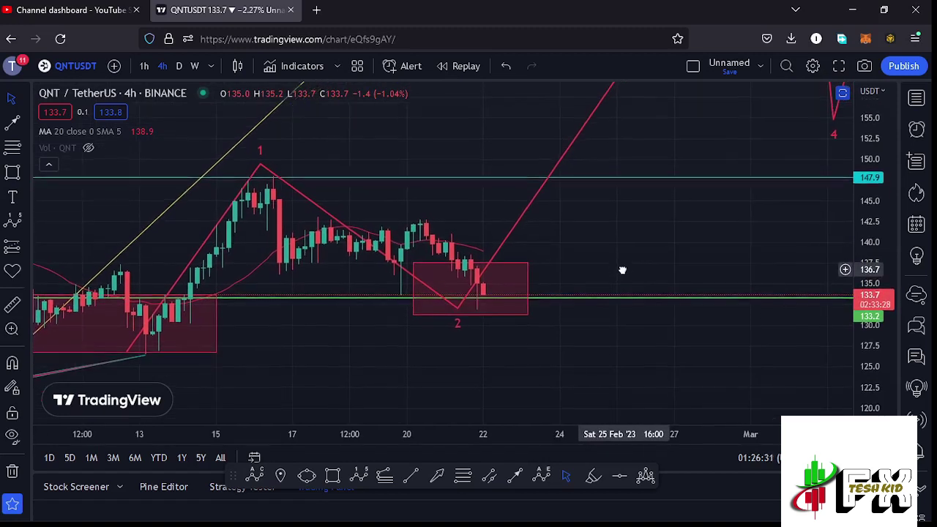
{"action": "left_click", "coordinate": [501, 315]}
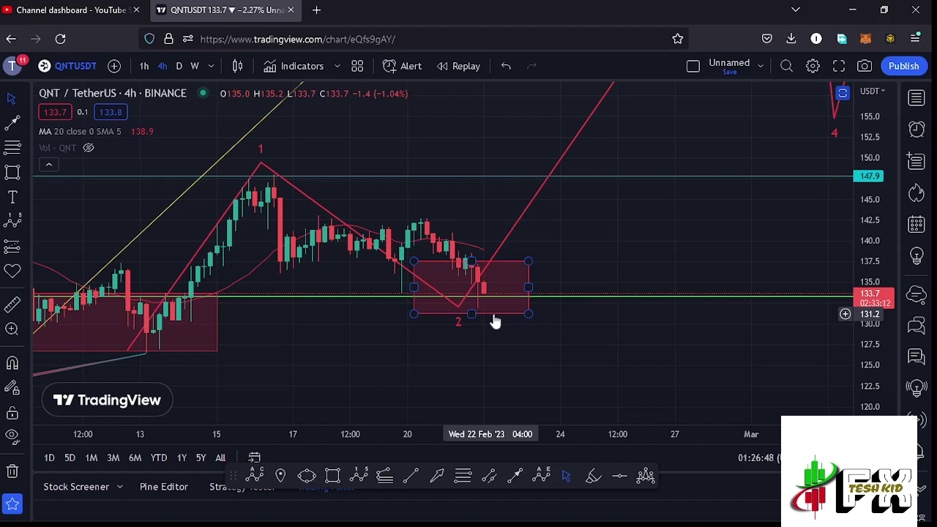
Step: Move red wave point 2 onto the recent low near 131.6
{"action": "left_click", "coordinate": [457, 310]}
{"action": "left_click_drag", "start_coordinate": [459, 314], "coordinate": [465, 319]}
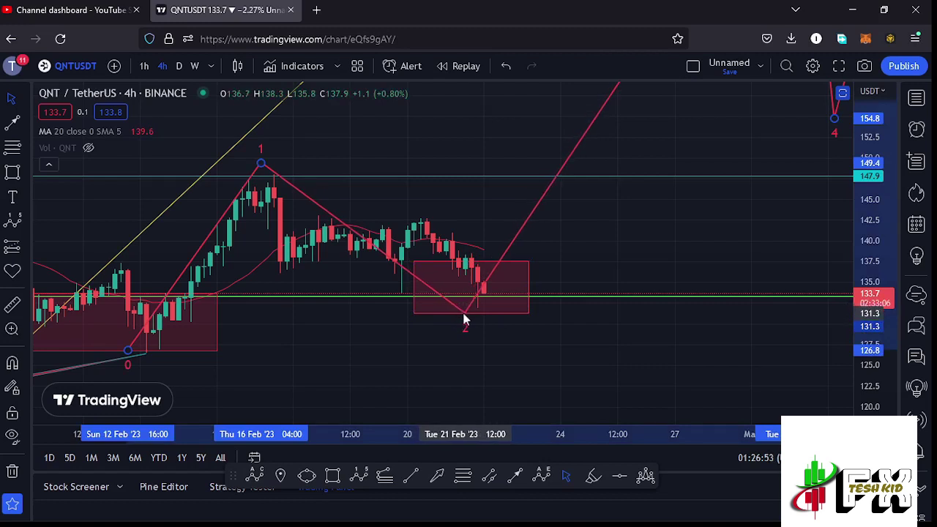
{"action": "left_click_drag", "start_coordinate": [464, 317], "coordinate": [458, 309]}
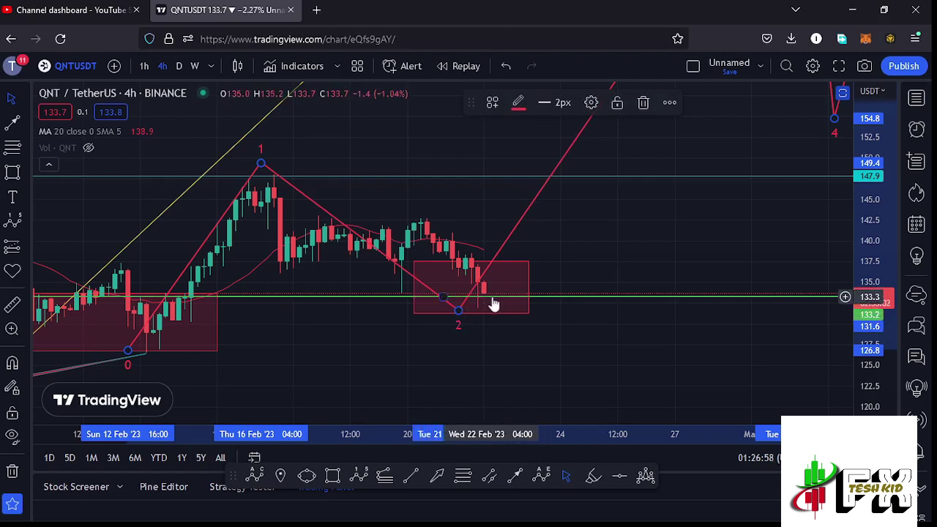
{"action": "left_click", "coordinate": [574, 270]}
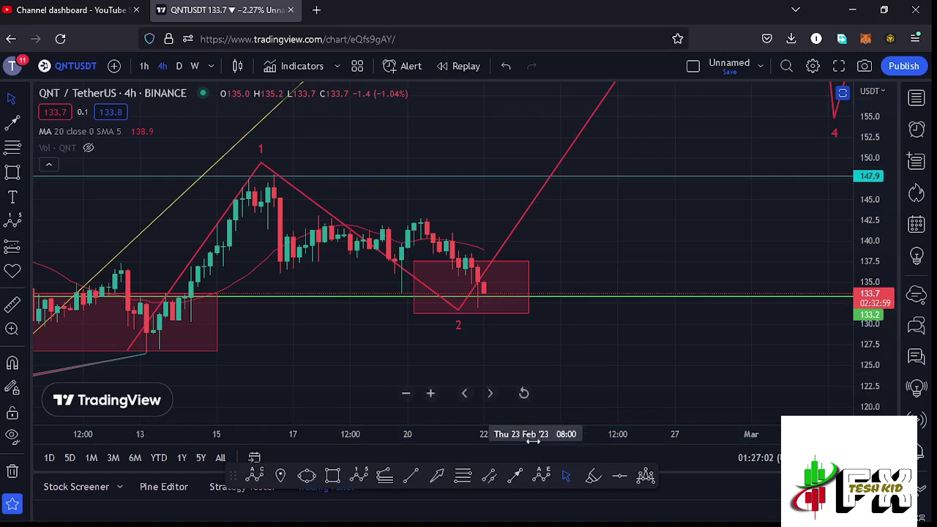
Step: Draw a short yellow dip segment at the latest candle
{"action": "left_click", "coordinate": [516, 477]}
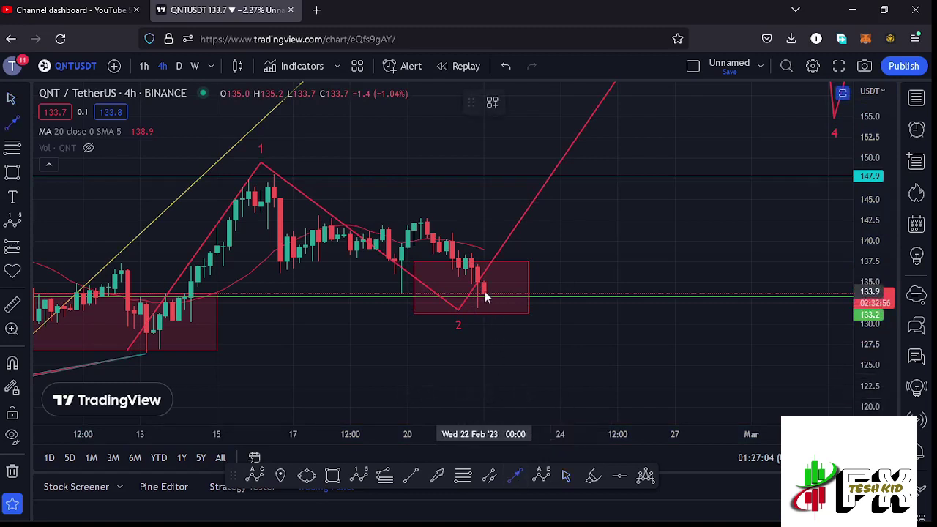
{"action": "left_click", "coordinate": [490, 299]}
{"action": "left_click", "coordinate": [494, 302]}
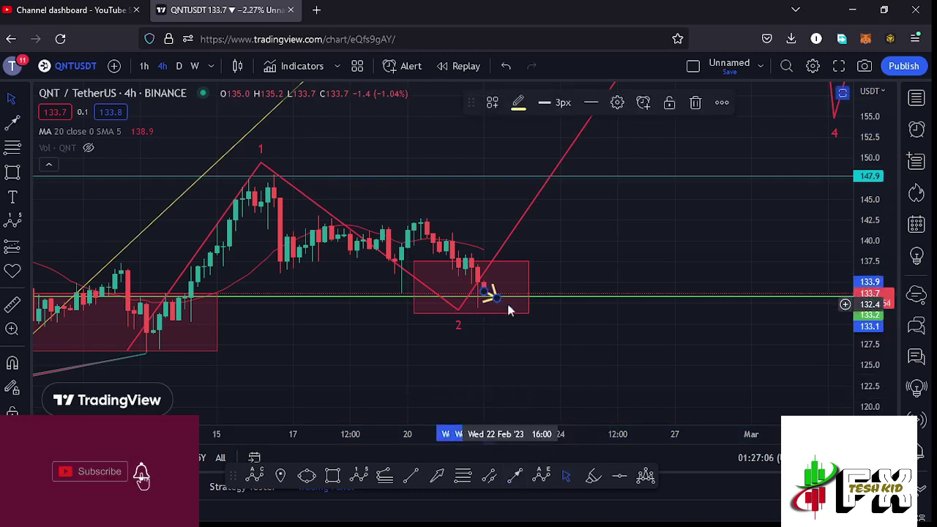
Step: Draw a yellow arrow from the latest candle up to about 151
{"action": "left_click", "coordinate": [513, 478]}
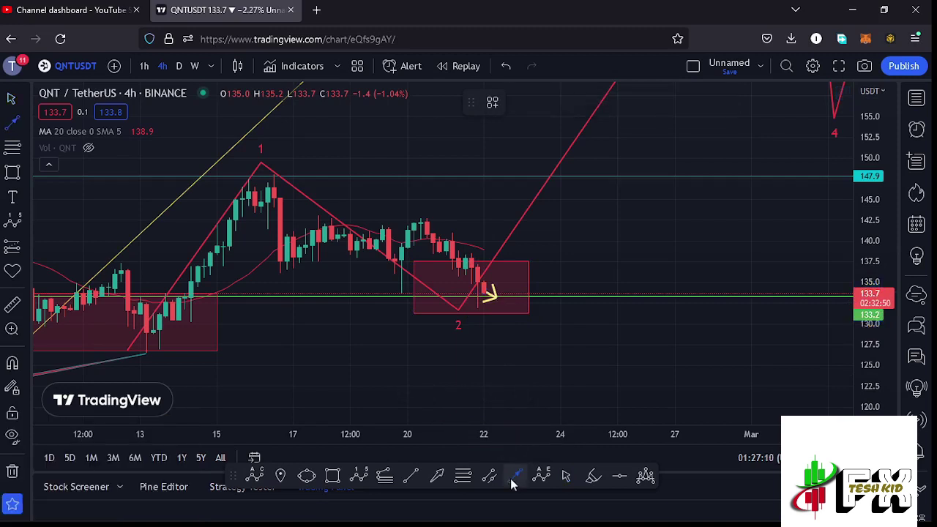
{"action": "left_click", "coordinate": [491, 298]}
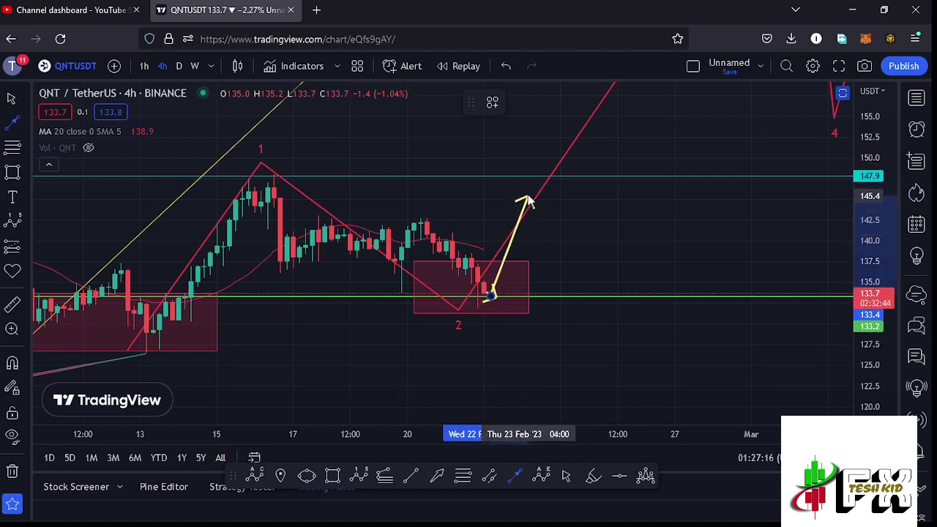
{"action": "left_click", "coordinate": [534, 154]}
{"action": "left_click_drag", "start_coordinate": [640, 237], "coordinate": [587, 291]}
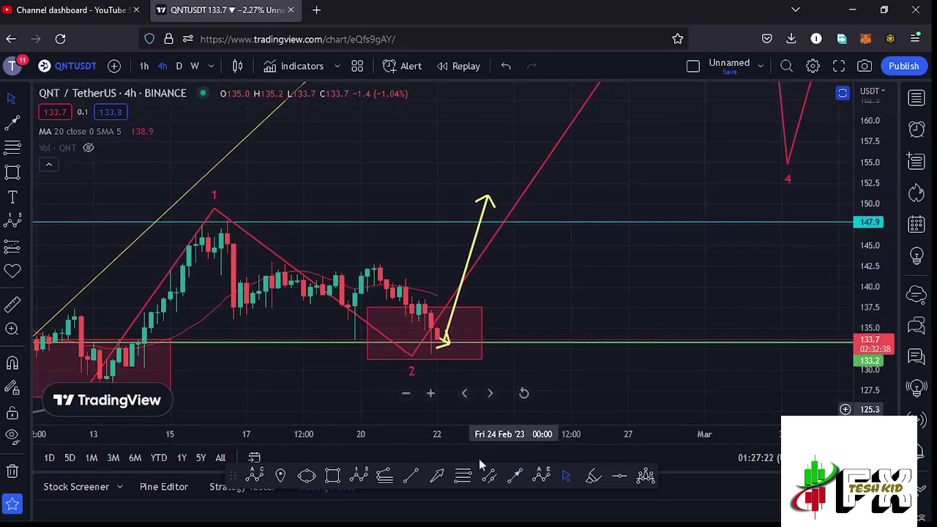
Step: Add a pullback arrow down to 147.2 and a rally arrow from there to about 157
{"action": "left_click", "coordinate": [514, 477]}
{"action": "left_click", "coordinate": [488, 198]}
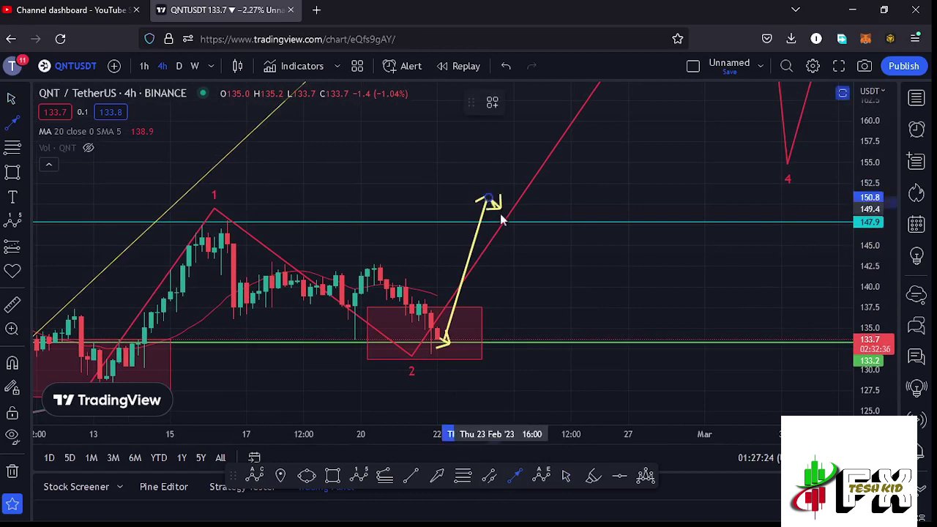
{"action": "left_click", "coordinate": [507, 227]}
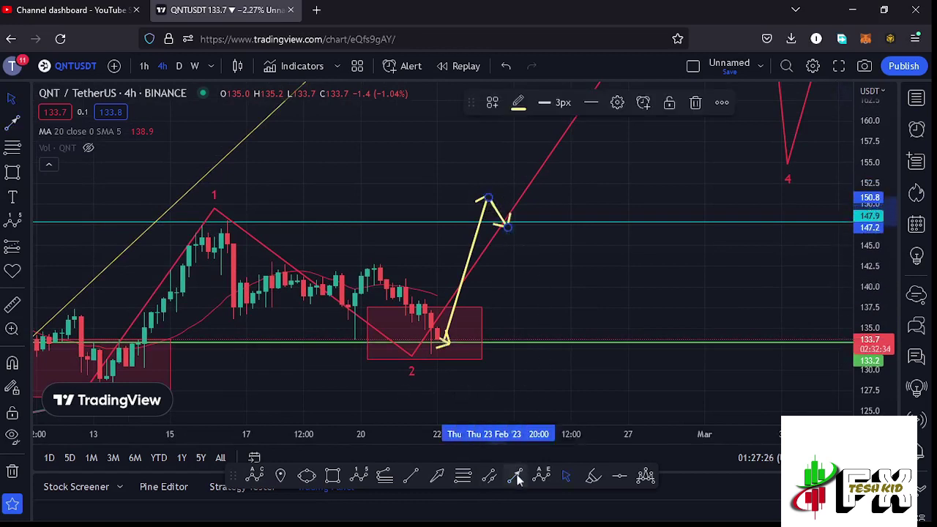
{"action": "left_click", "coordinate": [512, 251]}
{"action": "left_click", "coordinate": [509, 226]}
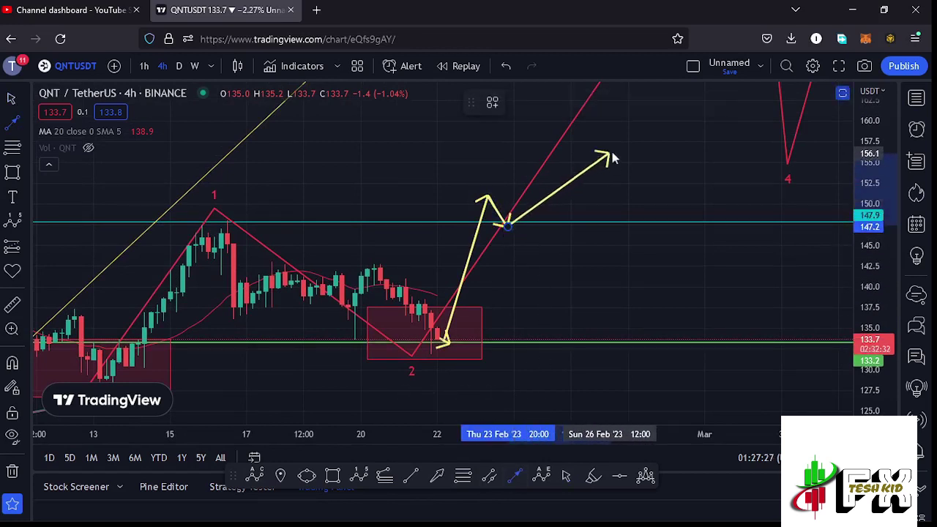
{"action": "left_click", "coordinate": [628, 136]}
{"action": "left_click", "coordinate": [554, 285]}
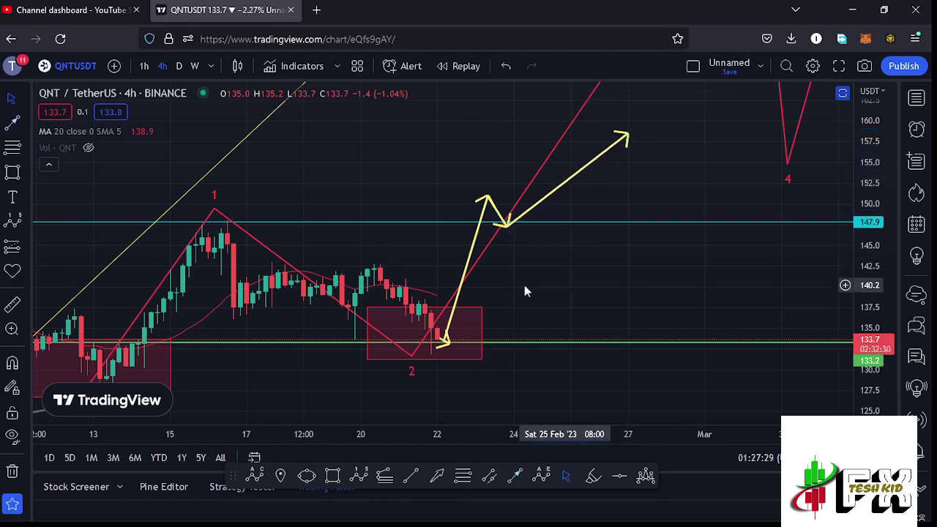
Step: Delete the old short yellow pullback segment and the long yellow up-move line
{"action": "left_click", "coordinate": [467, 331]}
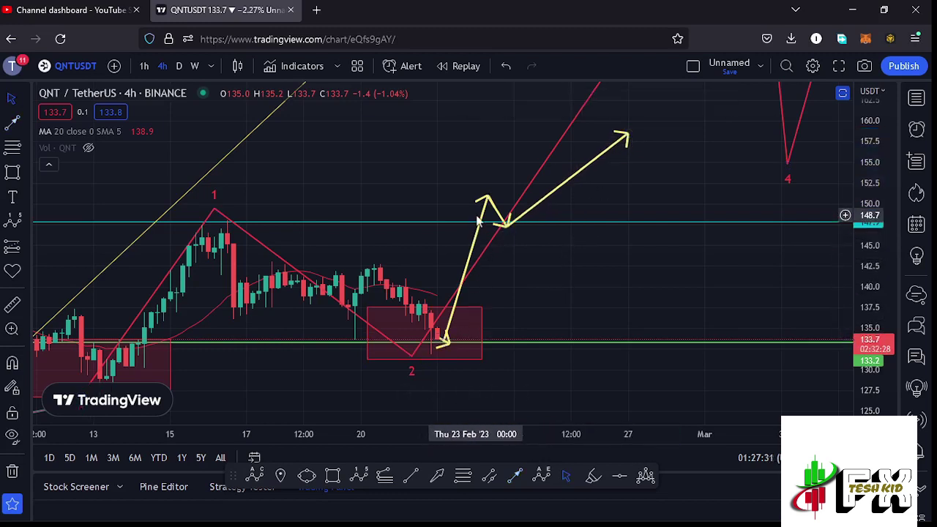
{"action": "left_click", "coordinate": [499, 213]}
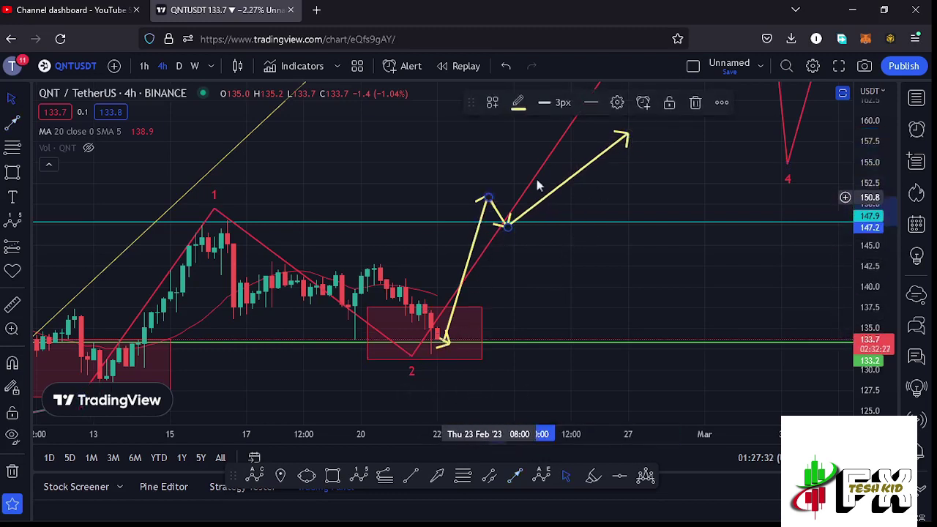
{"action": "left_click", "coordinate": [693, 103]}
{"action": "left_click", "coordinate": [491, 202]}
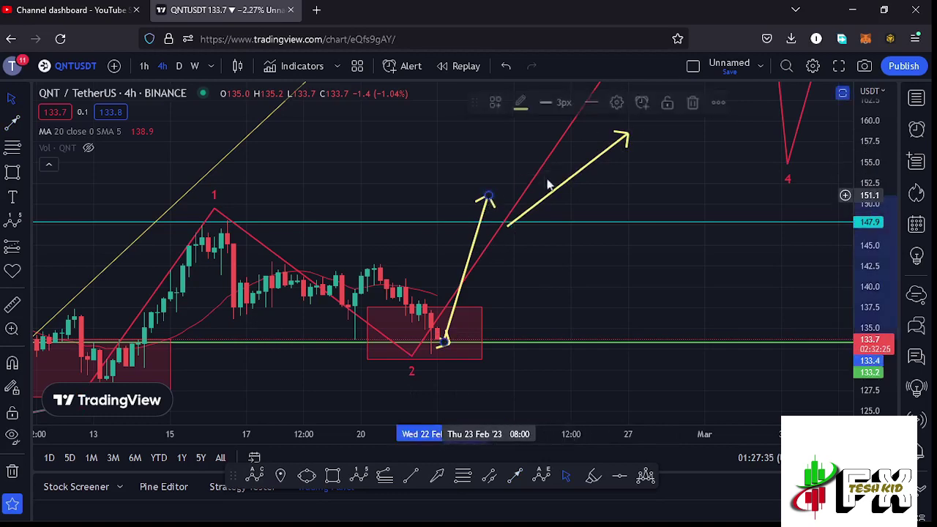
{"action": "left_click", "coordinate": [694, 104]}
{"action": "left_click_drag", "start_coordinate": [650, 269], "coordinate": [656, 255]}
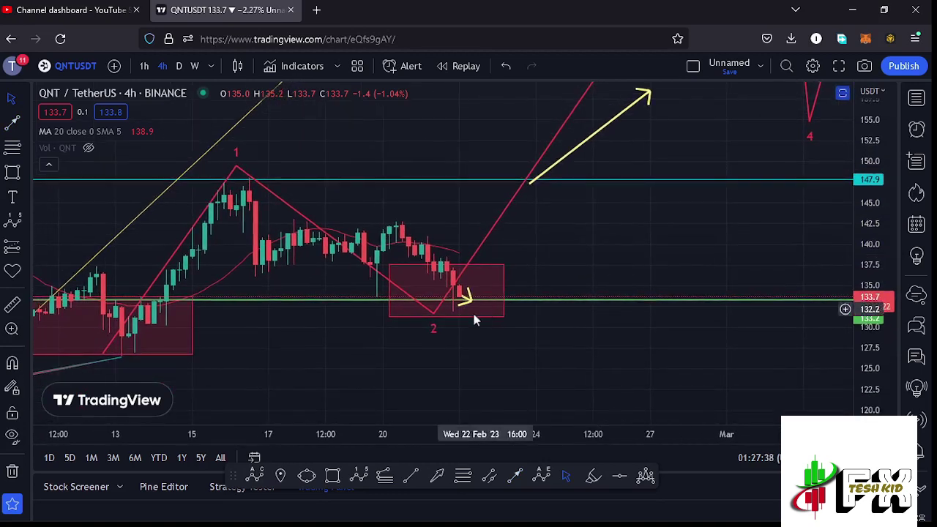
Step: Draw a 126.6–148.2 Fib Retracement from the 13 Feb low and stretch the small arrow to 129.2
{"action": "left_click", "coordinate": [474, 306]}
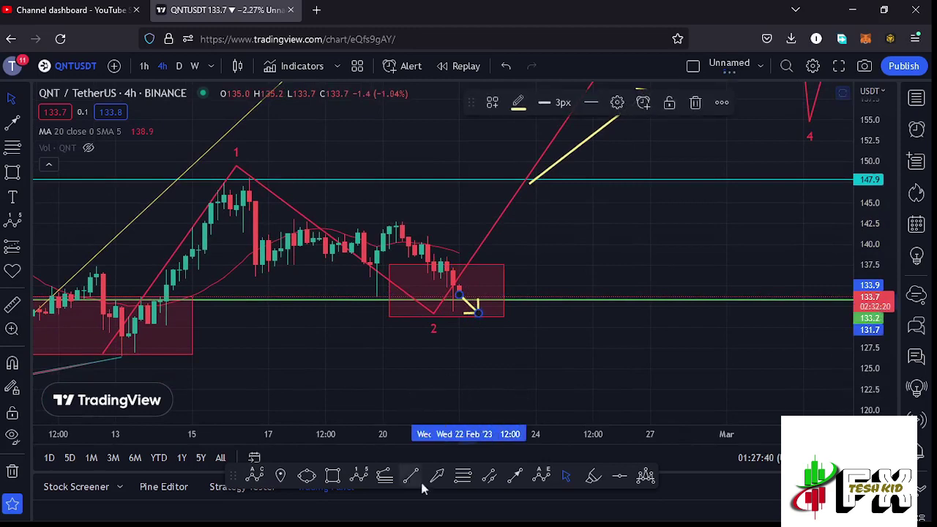
{"action": "left_click", "coordinate": [119, 367]}
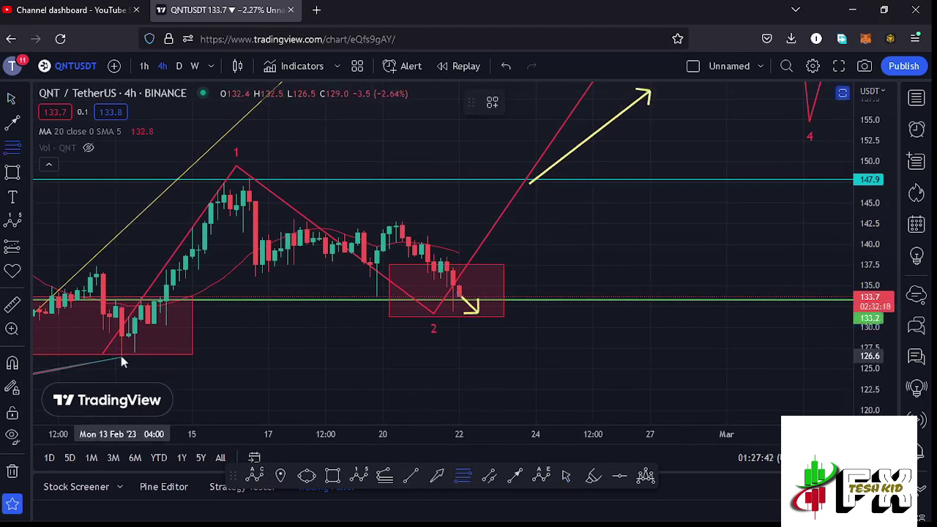
{"action": "left_click", "coordinate": [123, 357]}
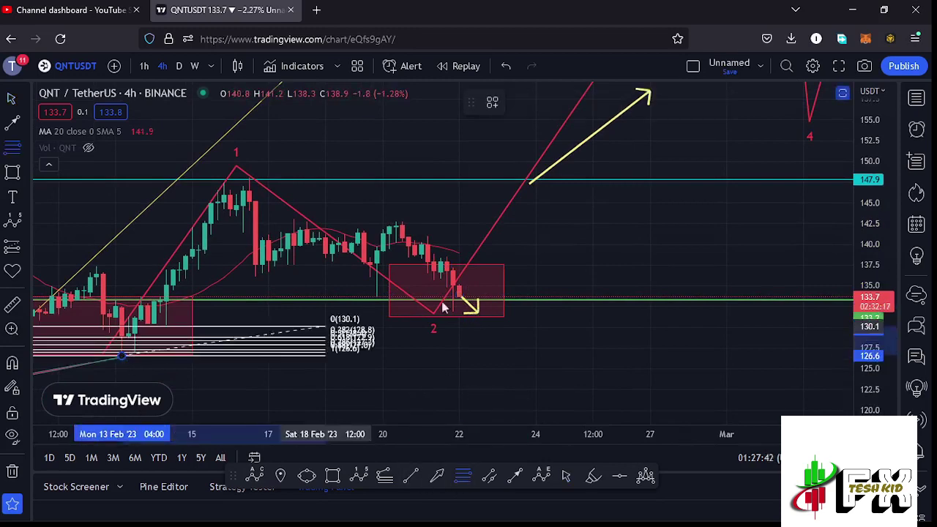
{"action": "left_click", "coordinate": [669, 178]}
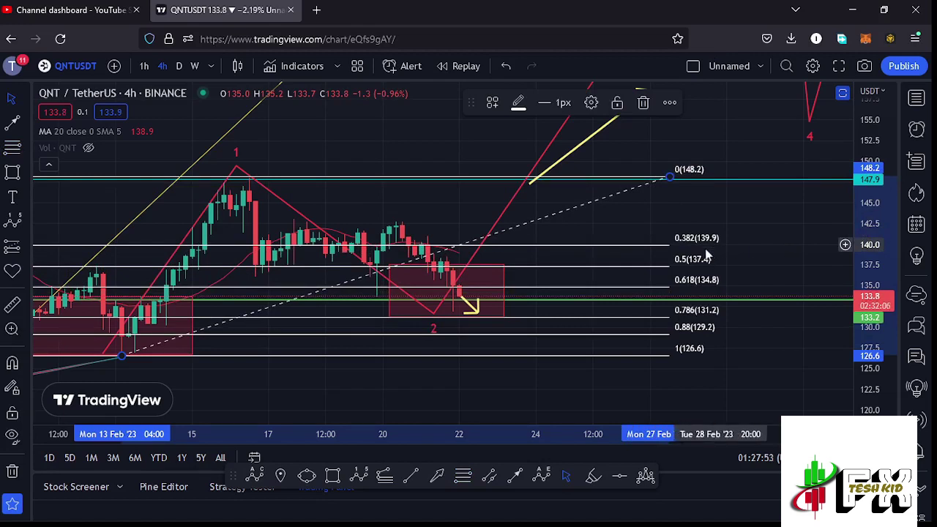
{"action": "left_click_drag", "start_coordinate": [476, 315], "coordinate": [477, 333]}
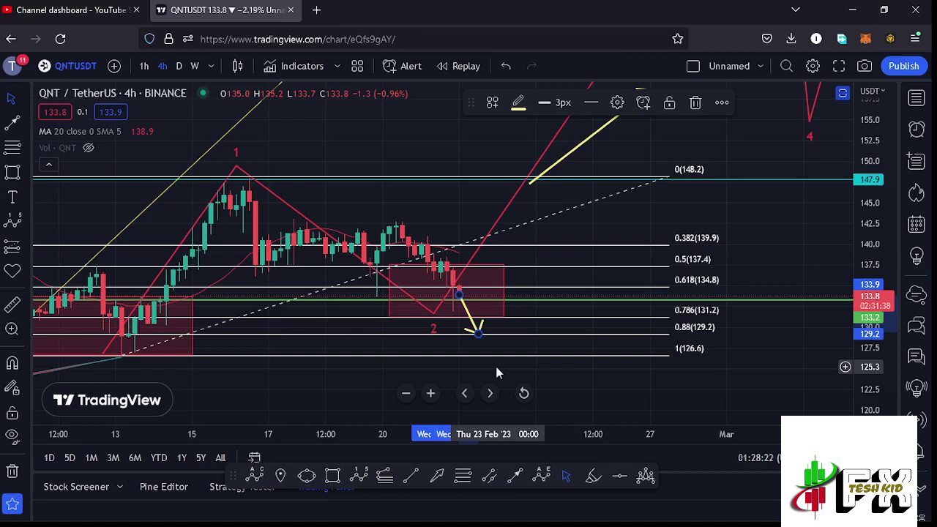
Step: Delete the Fib retracement, end the yellow dip arrow near 131.4, and drop red wave 2 to 129.9
{"action": "left_click", "coordinate": [667, 176]}
{"action": "left_click", "coordinate": [642, 106]}
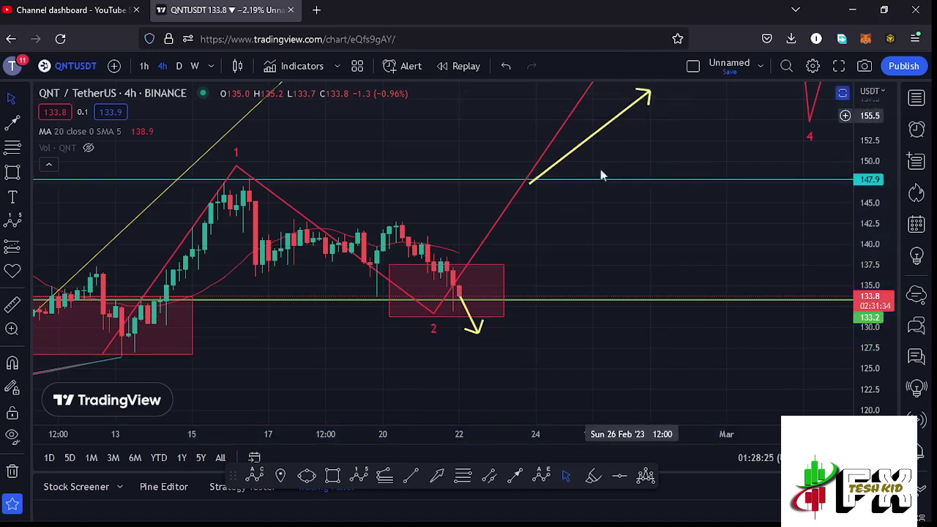
{"action": "left_click", "coordinate": [477, 299]}
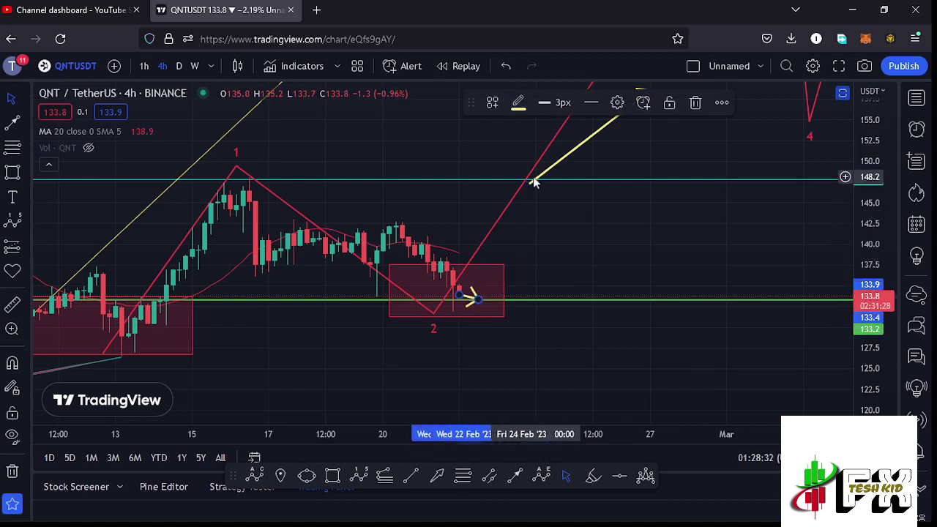
{"action": "left_click_drag", "start_coordinate": [476, 300], "coordinate": [478, 315]}
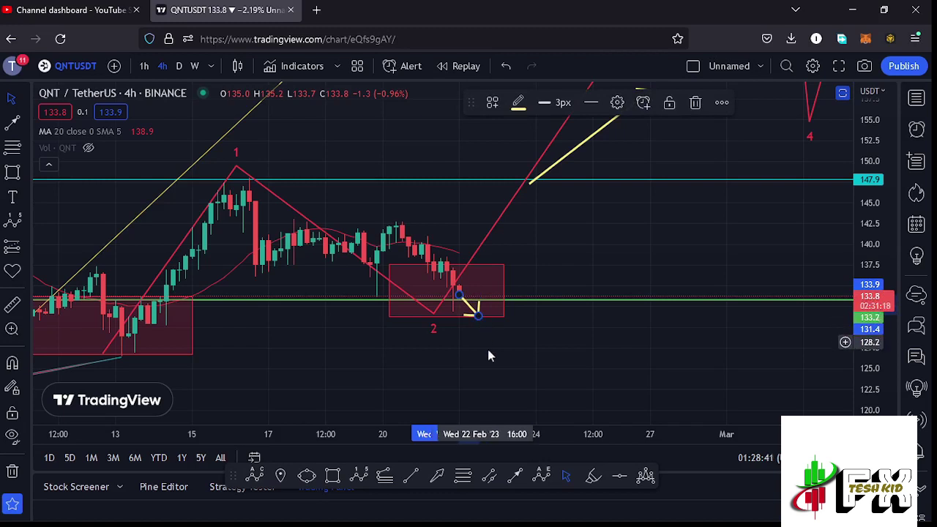
{"action": "left_click_drag", "start_coordinate": [434, 316], "coordinate": [449, 335]}
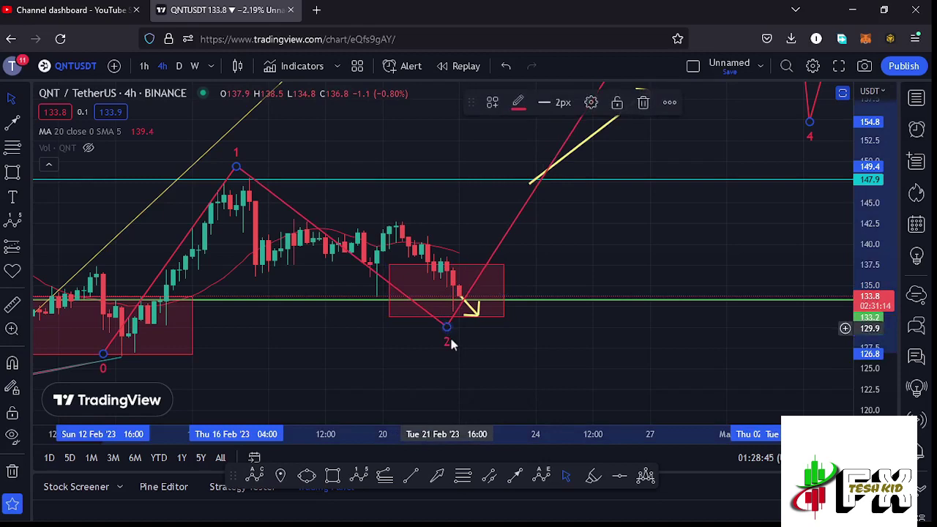
{"action": "scroll", "coordinate": [454, 343], "scroll_direction": "down", "scroll_amount": 5}
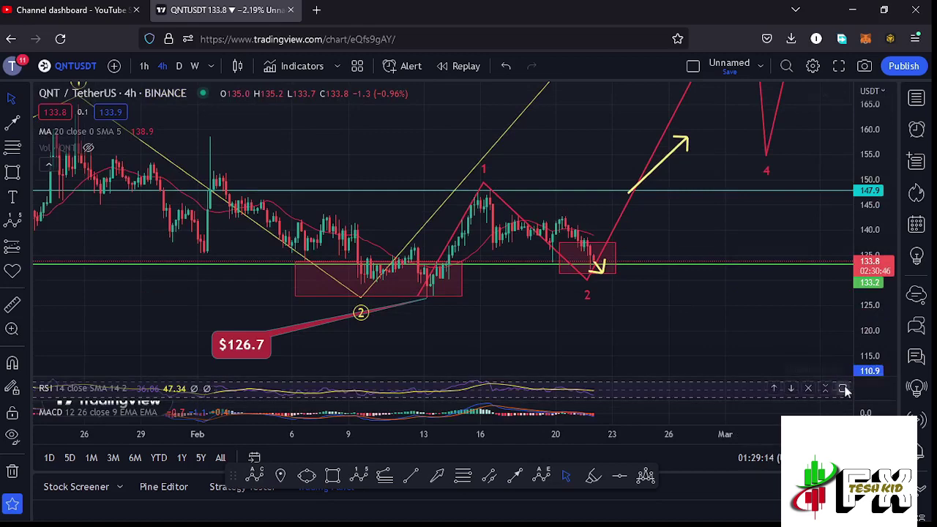
Step: View the RSI pane full-size and restore it, then maximize and zoom into the MACD pane
{"action": "left_click", "coordinate": [846, 388]}
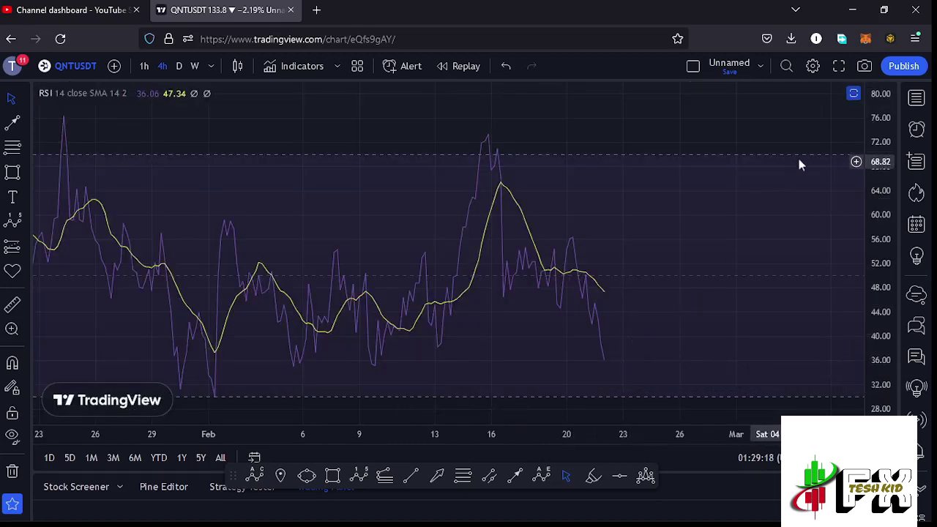
{"action": "left_click", "coordinate": [851, 95]}
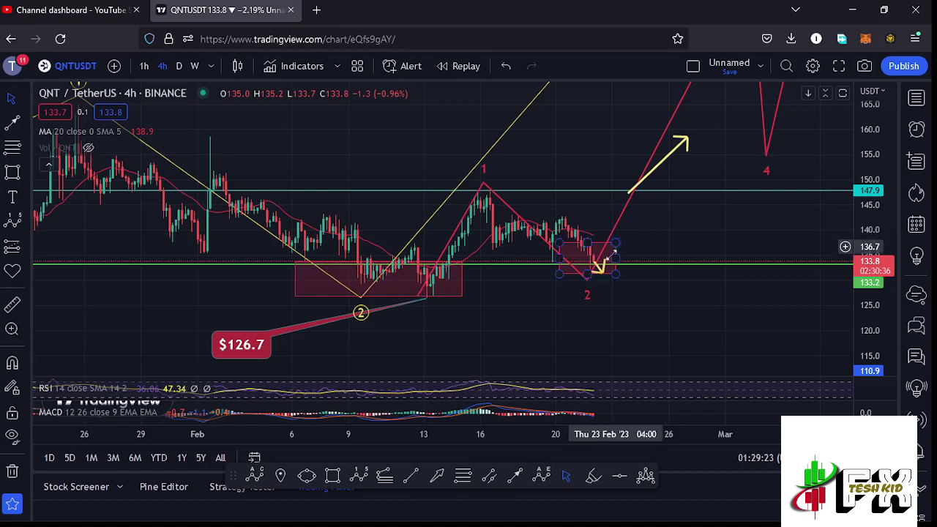
{"action": "left_click", "coordinate": [843, 412]}
{"action": "scroll", "coordinate": [678, 371], "scroll_direction": "up", "scroll_amount": 4}
{"action": "scroll", "coordinate": [576, 379], "scroll_direction": "up", "scroll_amount": 5}
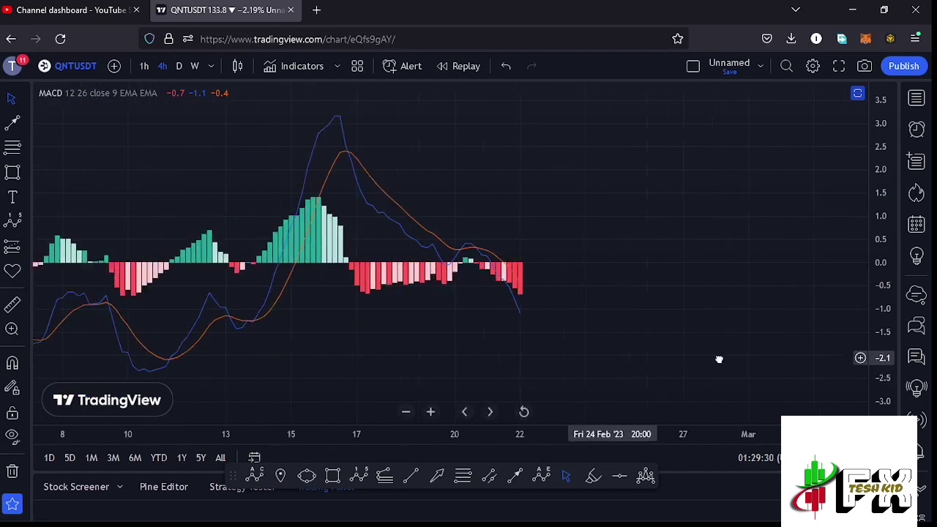
Step: Restore the MACD pane and zoom the price chart onto the wave 1–2 action
{"action": "left_click", "coordinate": [853, 93]}
{"action": "scroll", "coordinate": [673, 303], "scroll_direction": "up", "scroll_amount": 2}
{"action": "left_click_drag", "start_coordinate": [887, 293], "coordinate": [887, 262]}
{"action": "left_click_drag", "start_coordinate": [644, 261], "coordinate": [695, 237]}
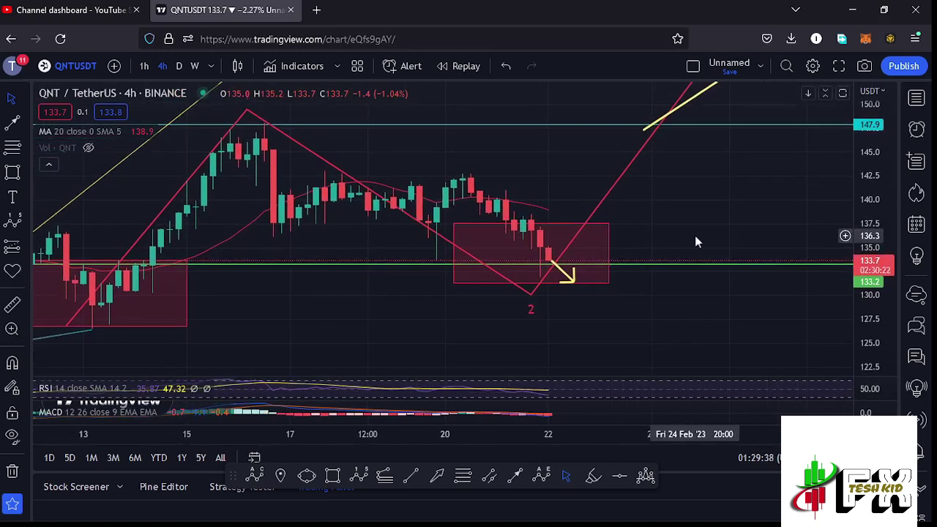
Step: Lower the yellow dip arrow's tip to about 130.9 and stretch the price chart to full height
{"action": "left_click", "coordinate": [573, 280]}
{"action": "left_click_drag", "start_coordinate": [573, 280], "coordinate": [573, 287]}
{"action": "scroll", "coordinate": [659, 318], "scroll_direction": "down", "scroll_amount": 2}
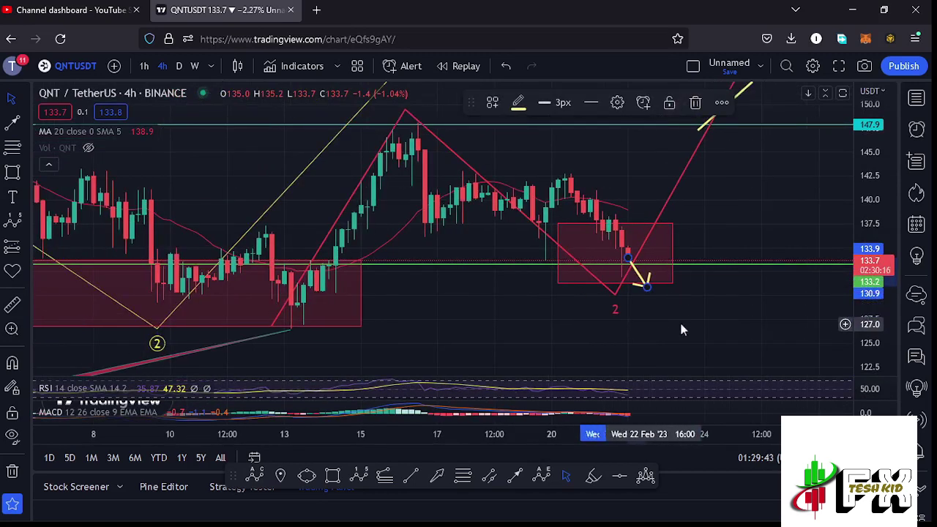
{"action": "left_click_drag", "start_coordinate": [742, 316], "coordinate": [665, 347]}
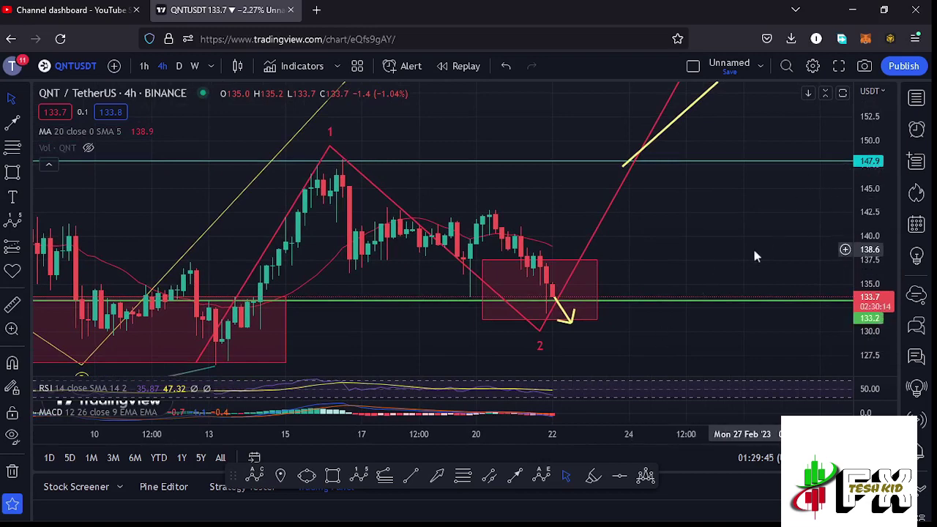
{"action": "left_click_drag", "start_coordinate": [862, 148], "coordinate": [863, 195]}
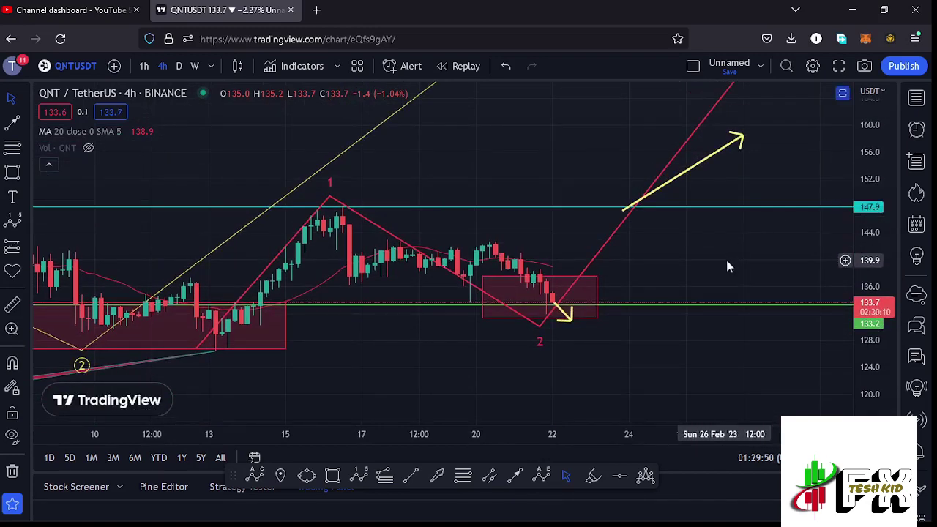